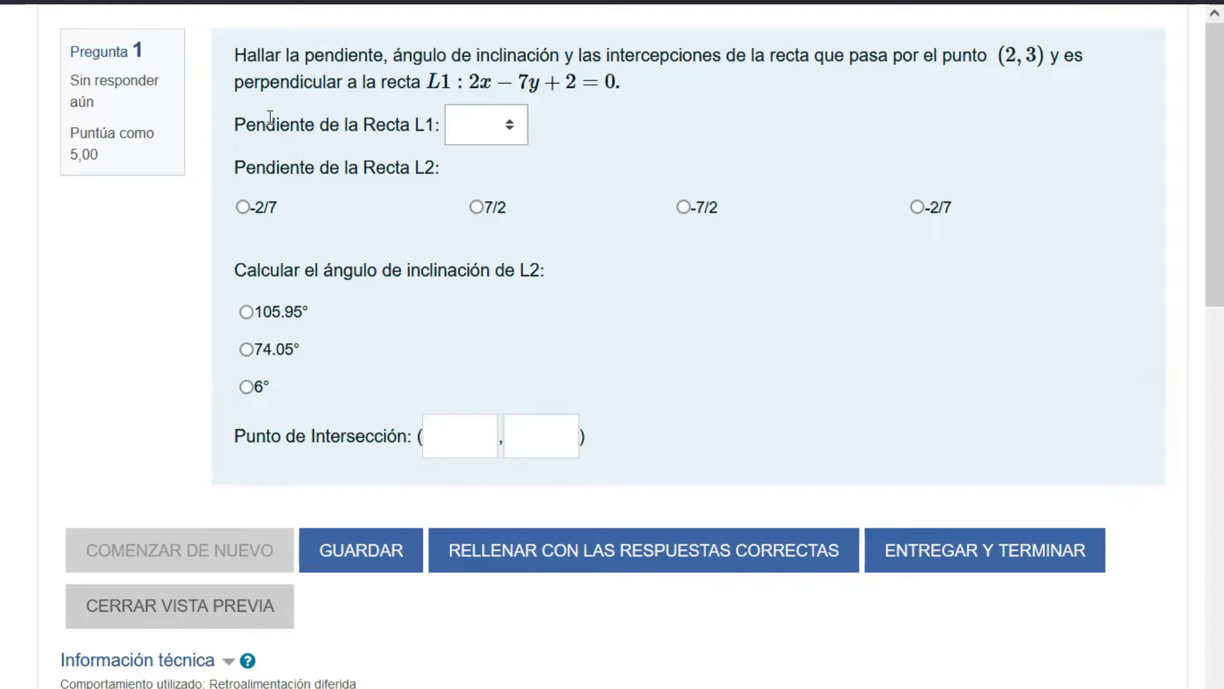
- Examine the L1 slope's answer choices and the L2 slope and inclination-angle options in the previewed question
drag(234, 125, 438, 128)
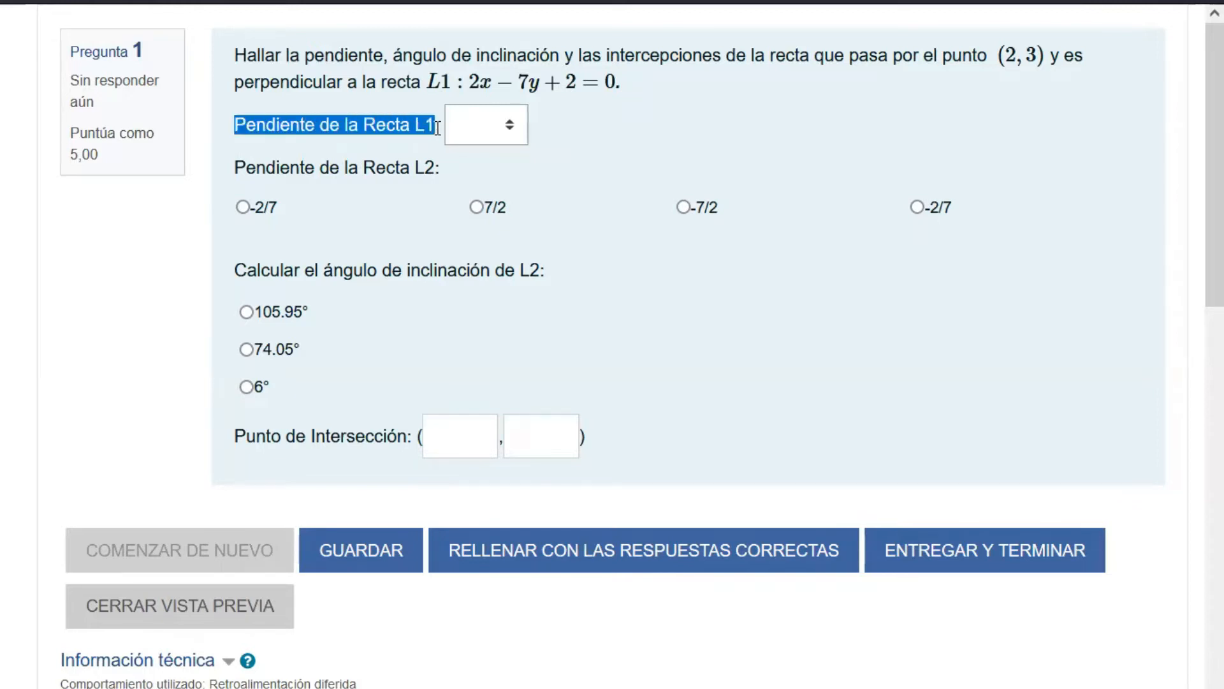
click(495, 128)
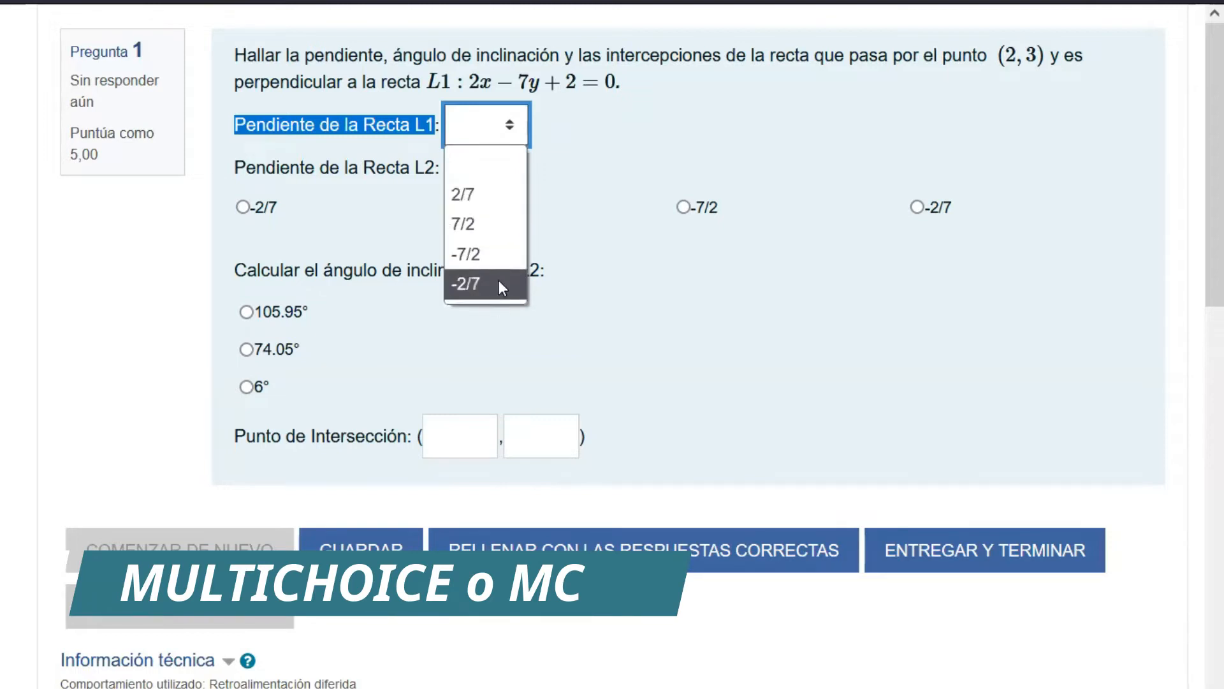
click(599, 144)
drag(245, 167, 447, 171)
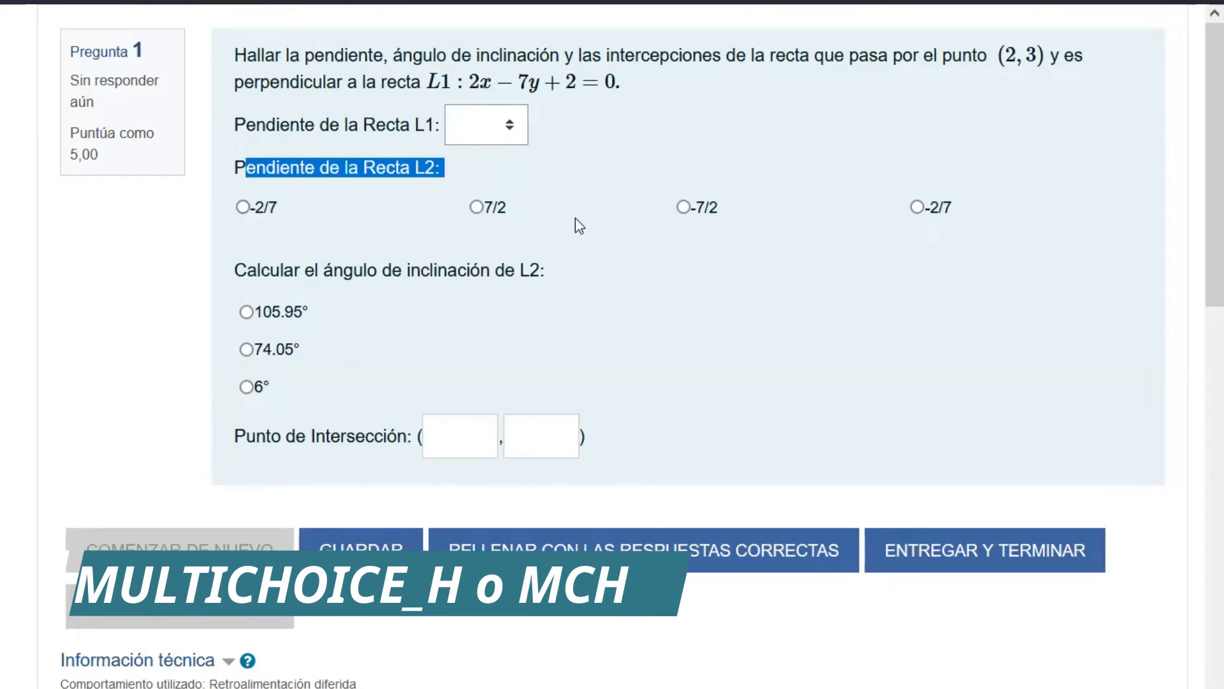
double_click(527, 270)
click(185, 328)
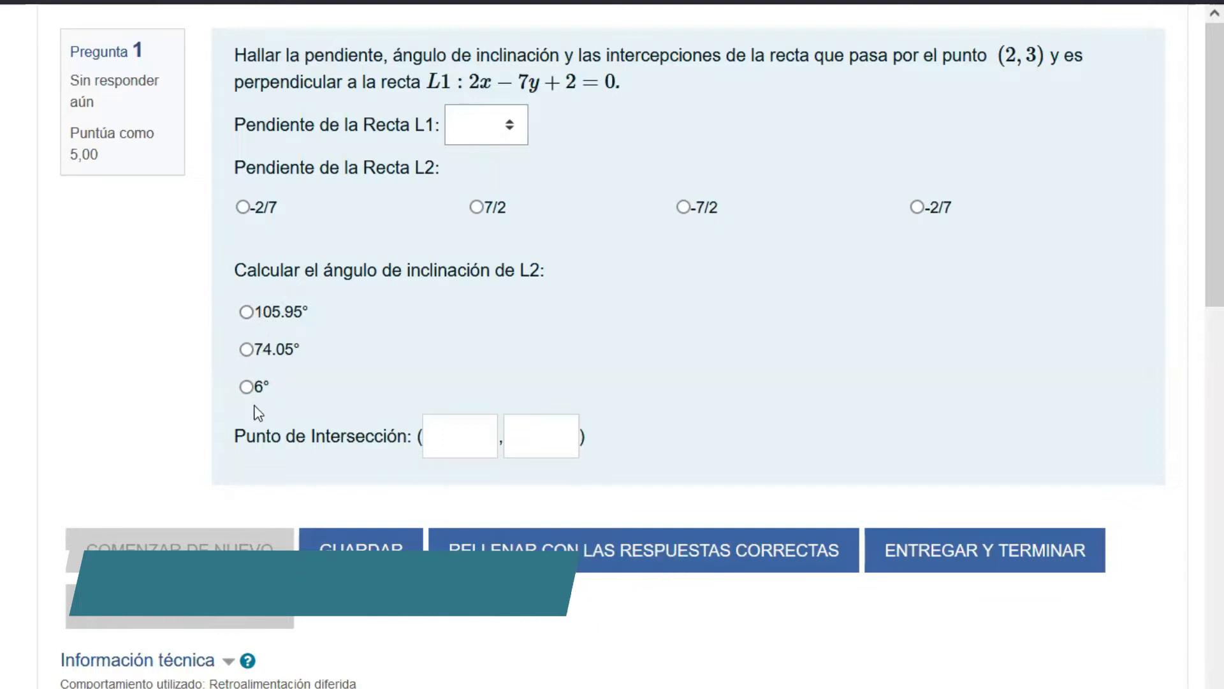
- Examine the two answer boxes for the intersection point and the L1 slope label in the previewed question
click(475, 430)
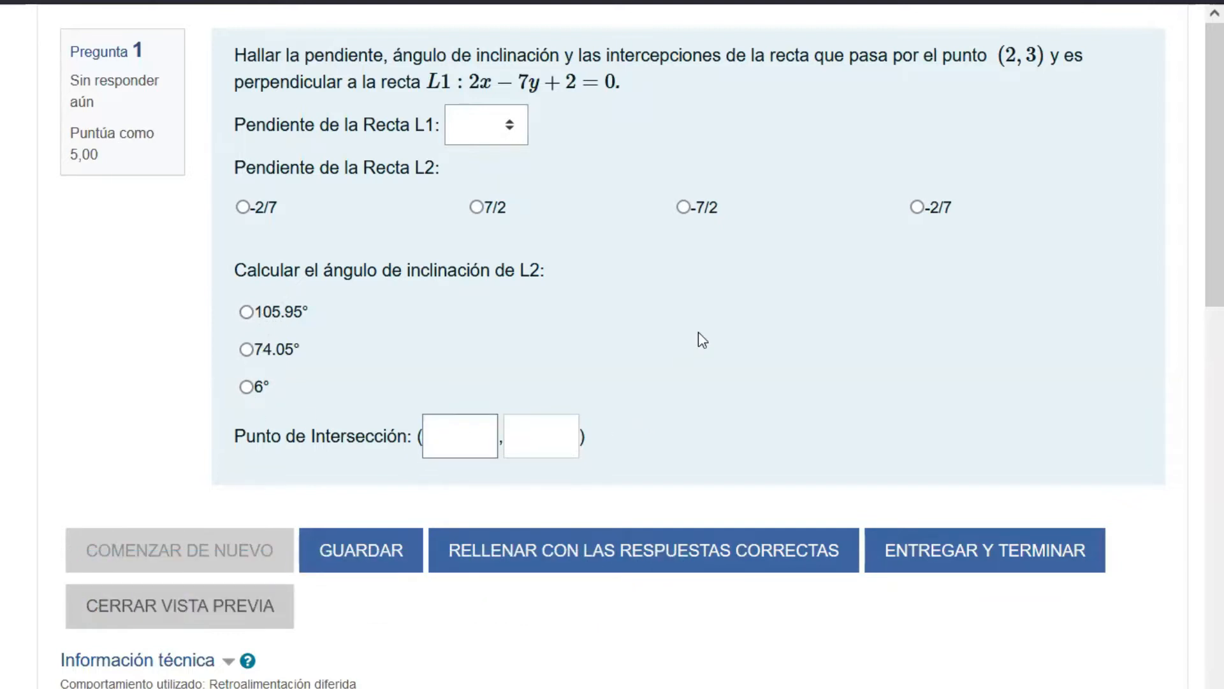
click(549, 432)
click(484, 434)
click(542, 437)
click(490, 437)
click(547, 437)
double_click(264, 438)
click(474, 447)
click(558, 439)
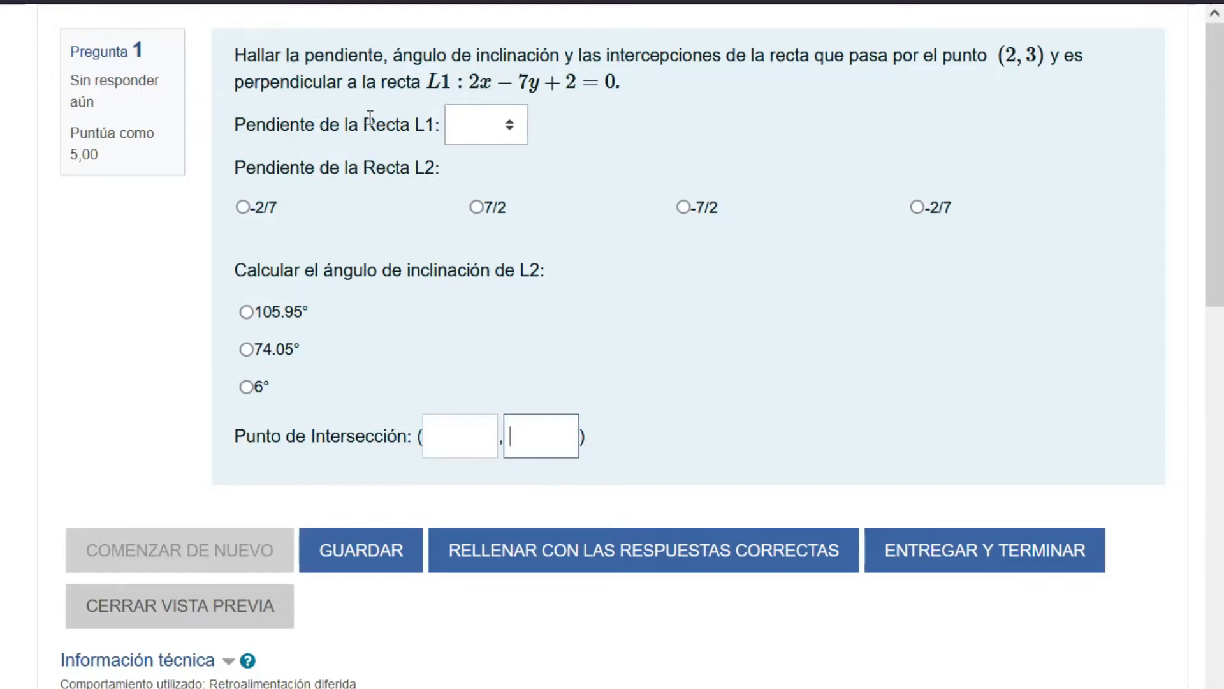
drag(358, 125, 441, 131)
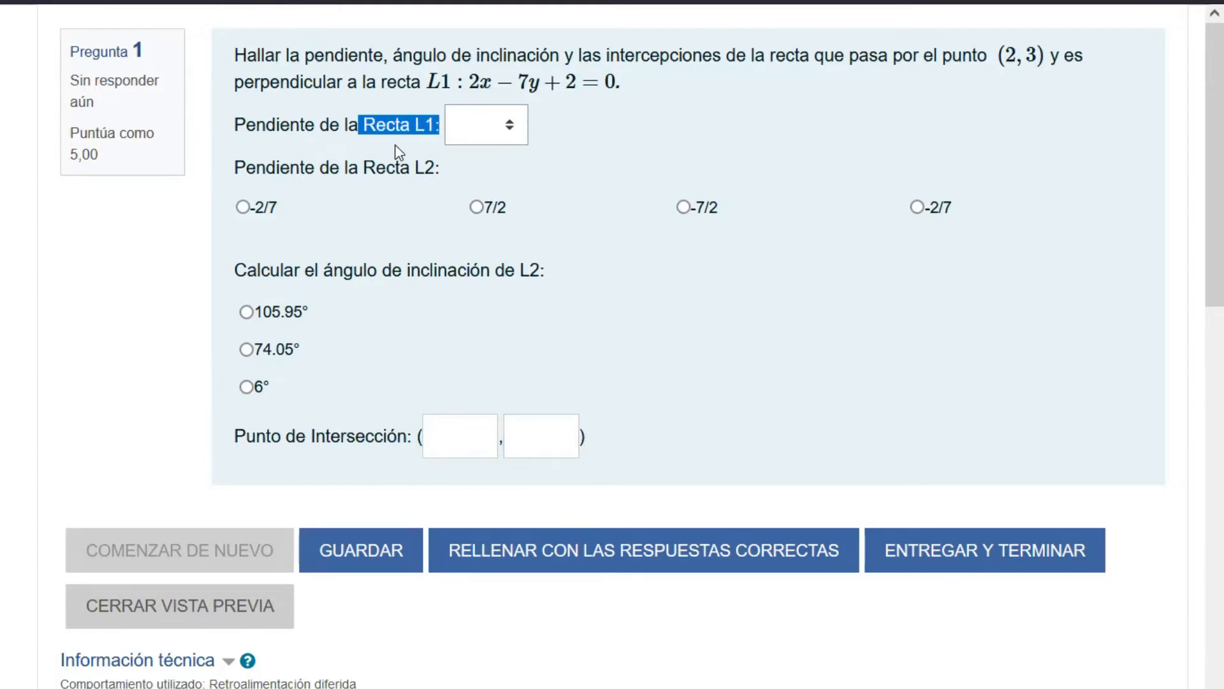
click(409, 127)
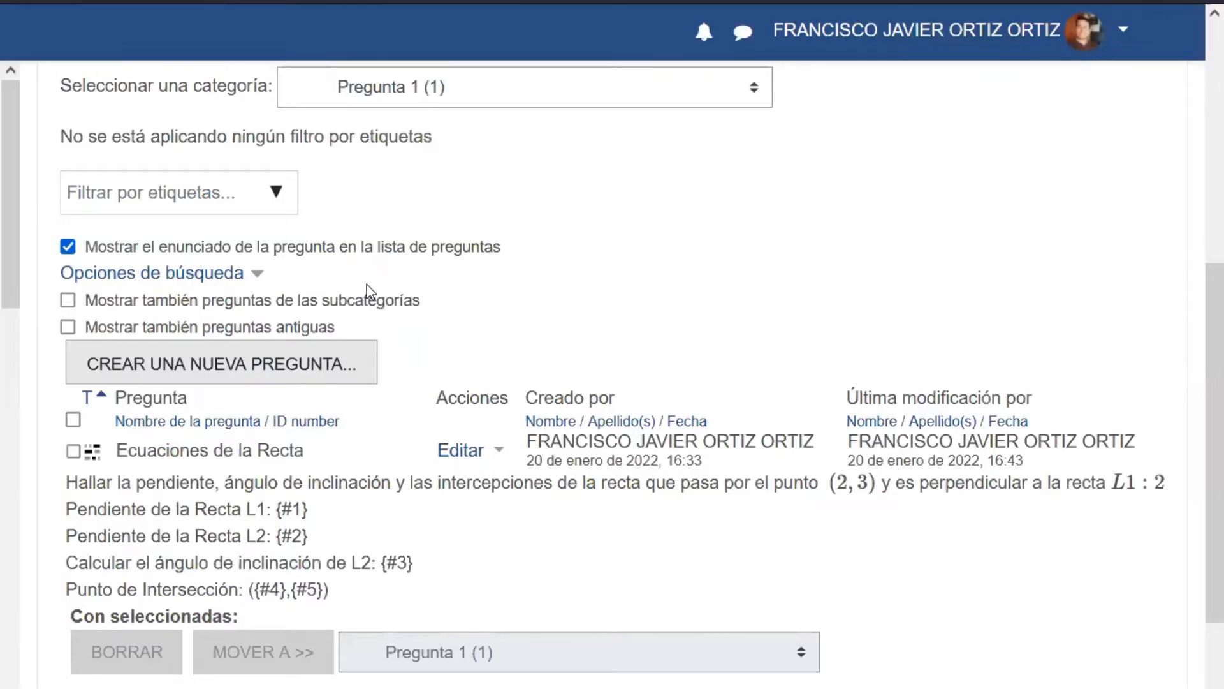
- Create a new question of the type Respuestas anidadas (Cloze) in the Pregunta 1 category
click(261, 373)
scroll(320, 342, down, 6)
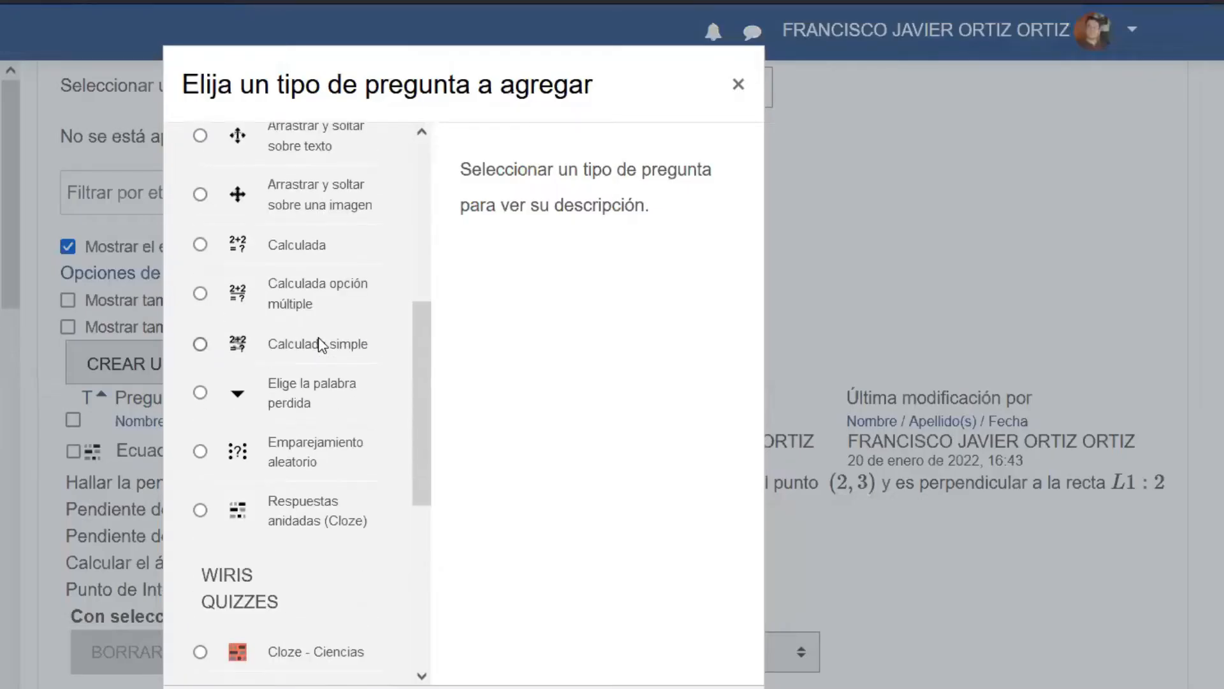
scroll(319, 344, down, 2)
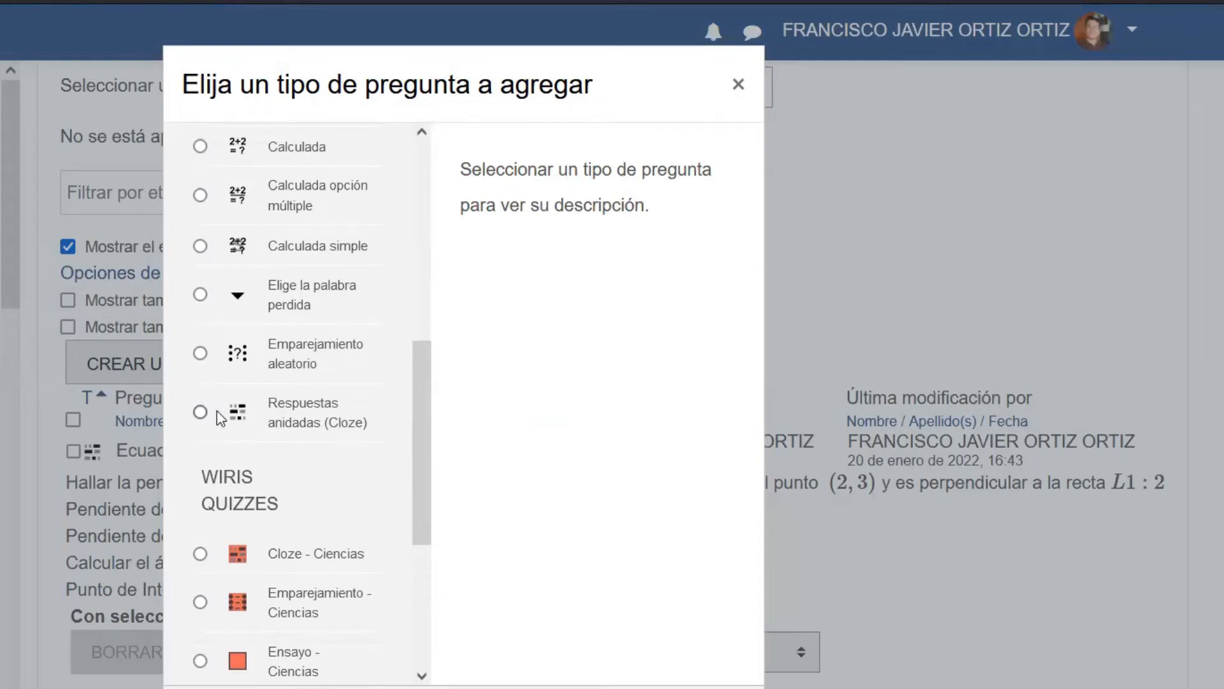
click(199, 412)
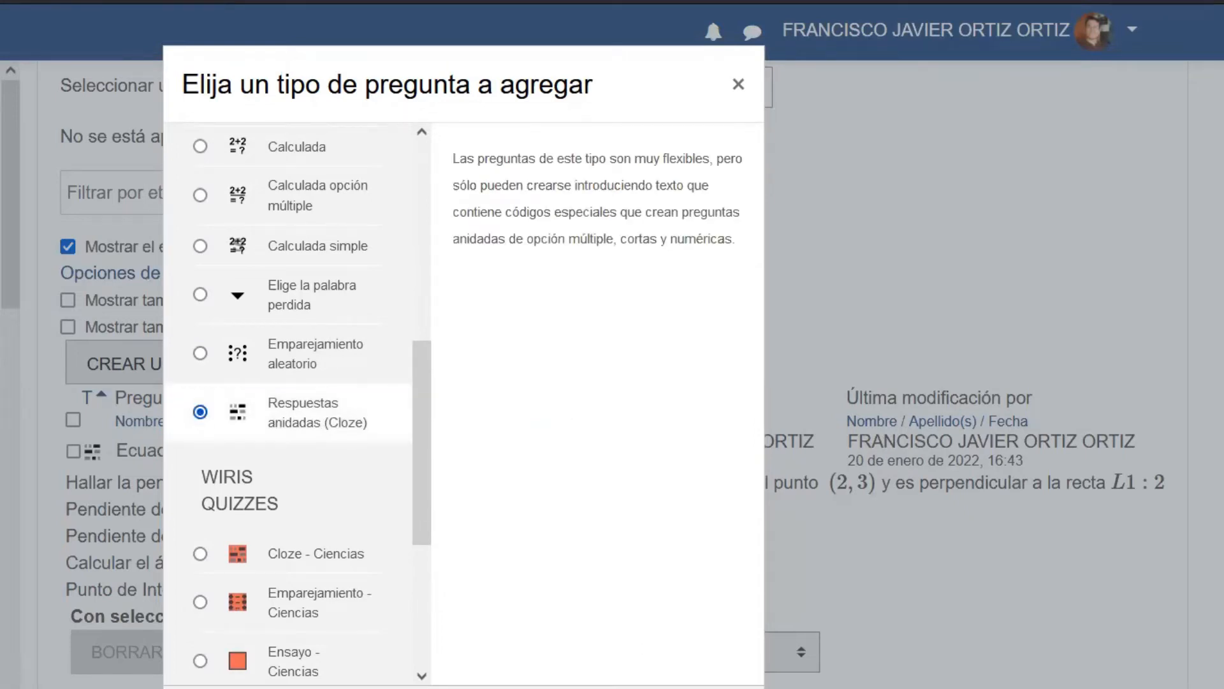
key(Return)
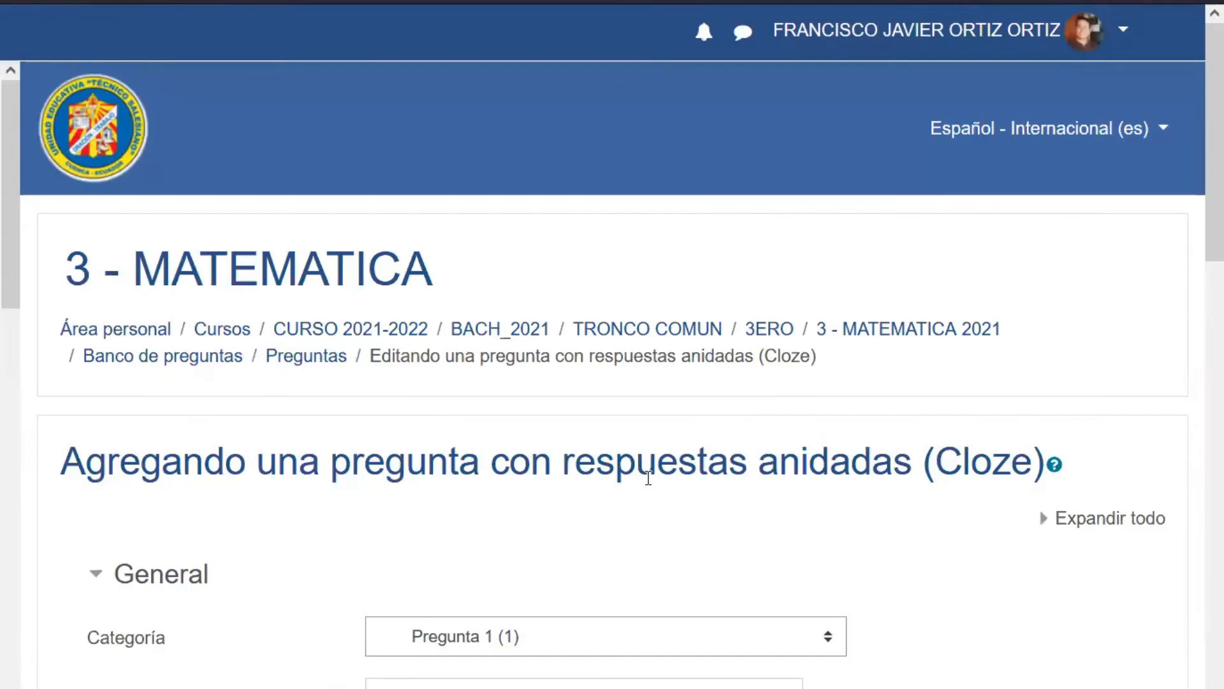
- Name the question "Ecuación de la recta"
scroll(646, 475, down, 7)
click(535, 208)
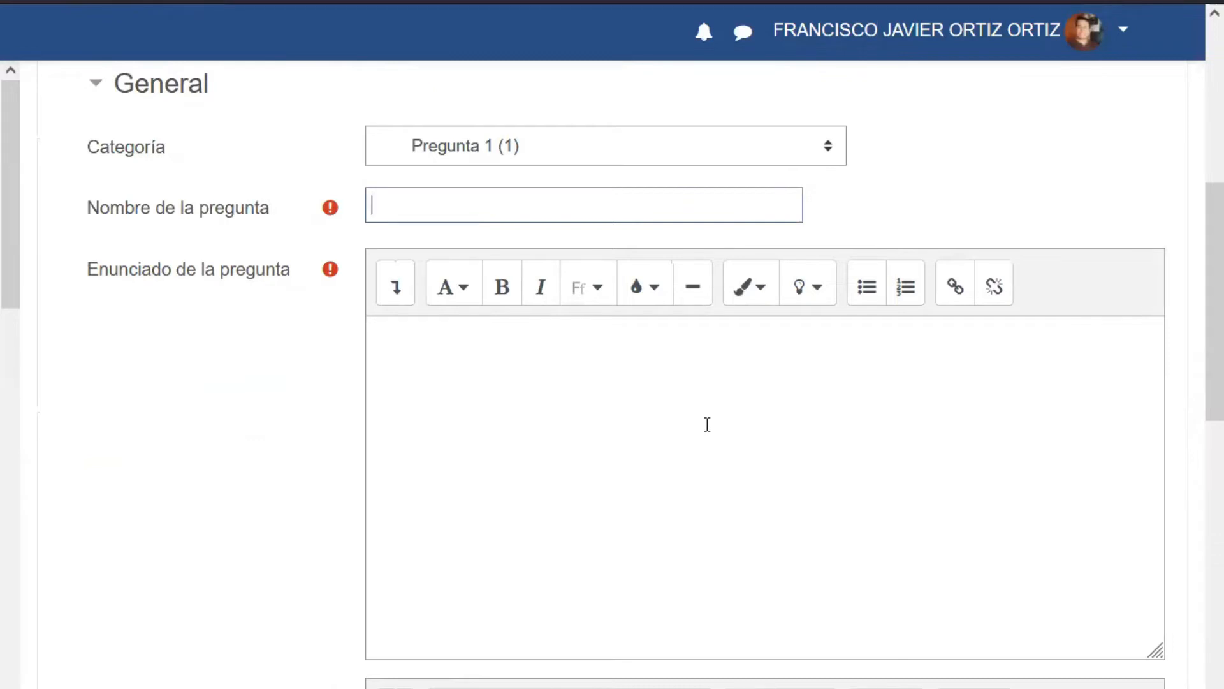
text(Ecuación de la recta)
- Insert the problem statement about the line through (2,3) perpendicular to L1:2x - 7y + 2 = 0, without a blank line above it
click(692, 400)
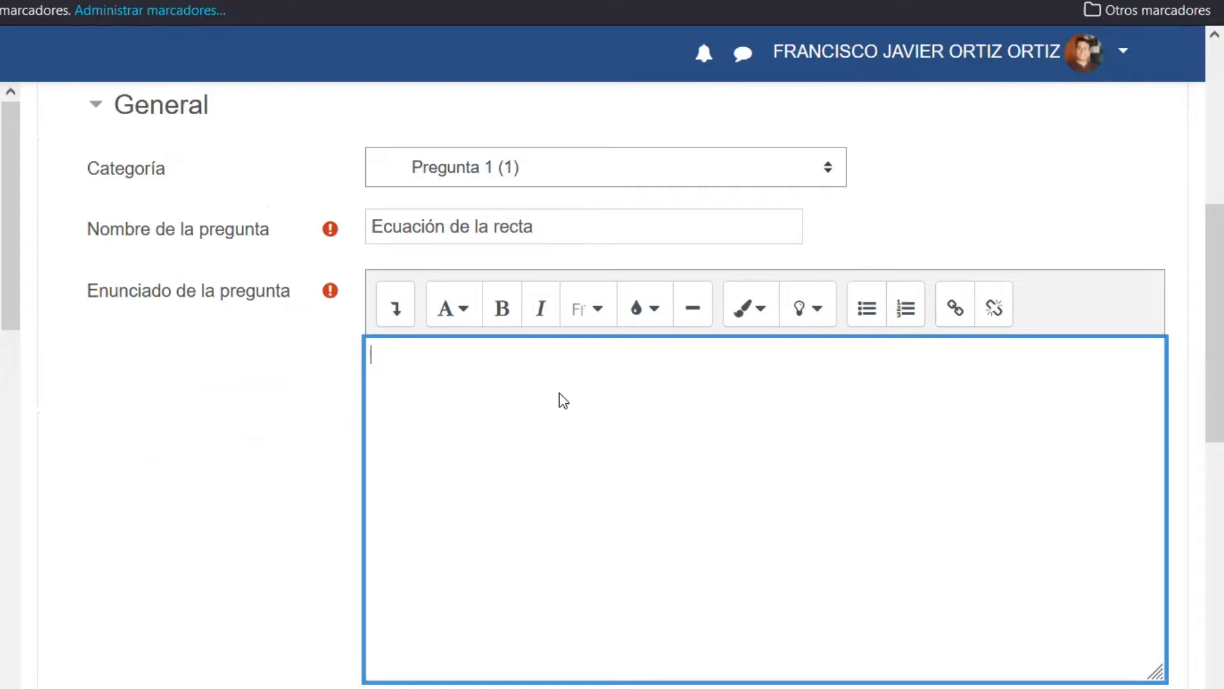
text(Hallar la pendiente, ángulo de inclinación y las intercepciones de la recta que pasa por el punto  \(\left ( 2,3 \right )\) y es perpendicular a la recta \(L1:2x - 7y + 2 = 0\).)
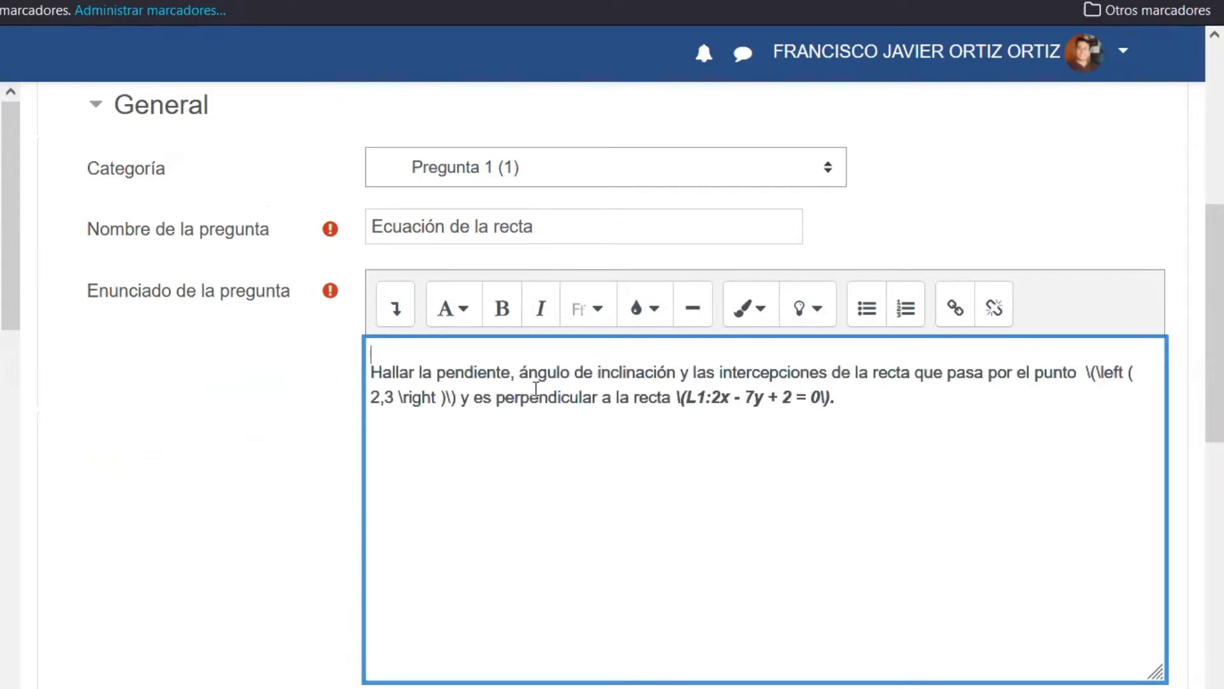
key(Delete)
click(889, 392)
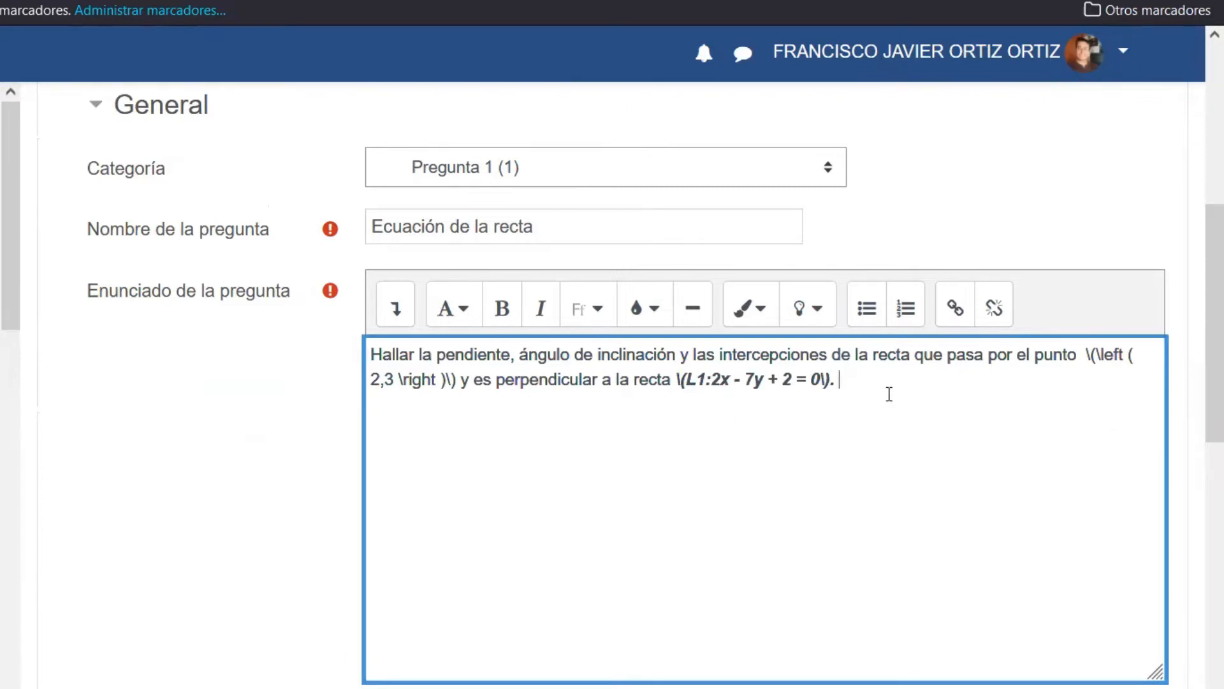
- Add the line "Pendiente de la Recta L1:" below the statement, followed by empty braces {} without bold or italic
key(Return)
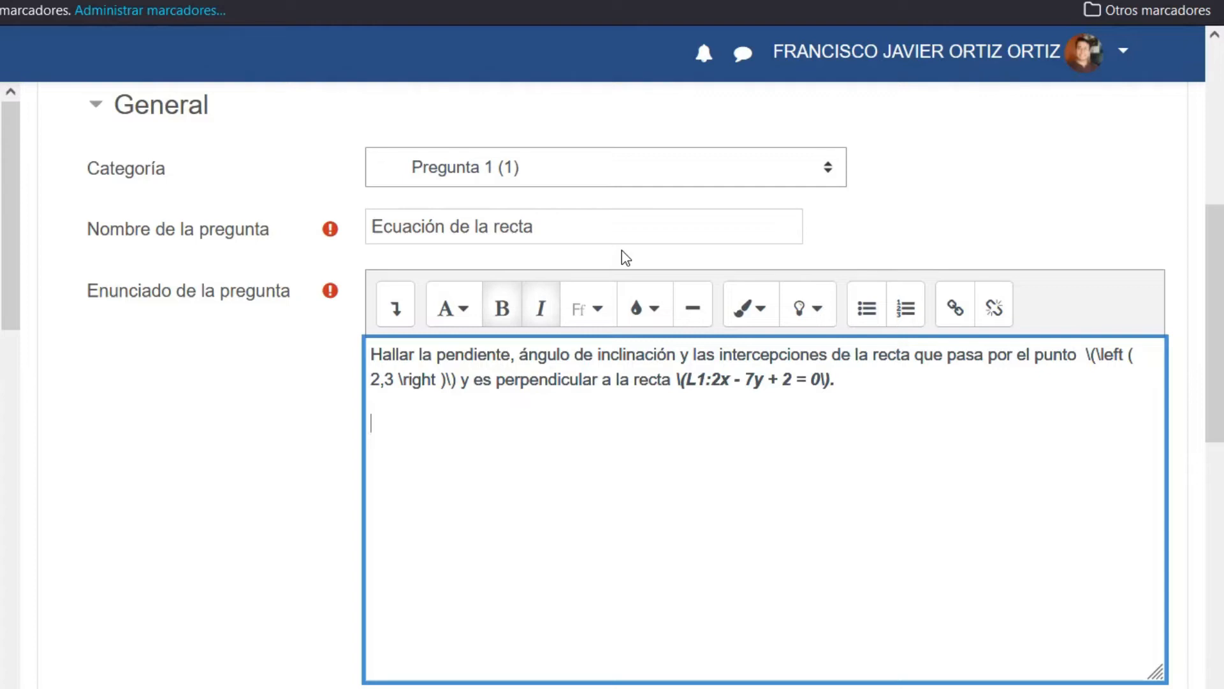
text(Pendiente de la Recta L1:)
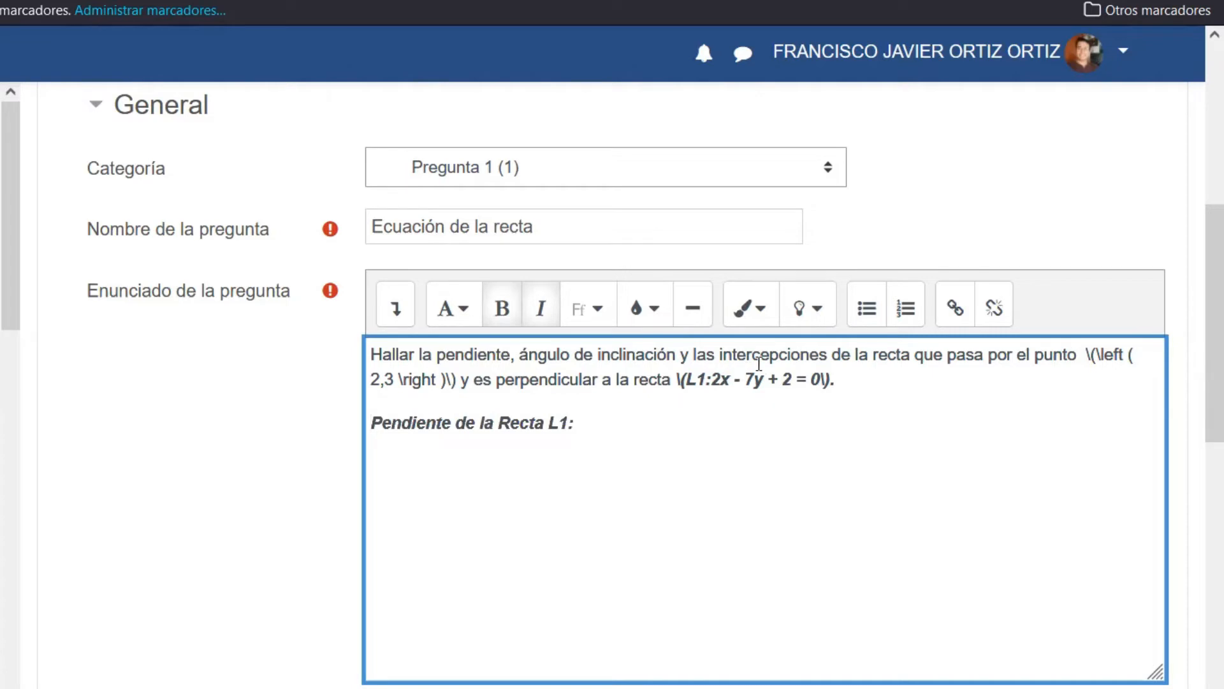
click(613, 426)
text({})
key(shift+Left)
key(shift+Left)
click(539, 311)
click(641, 476)
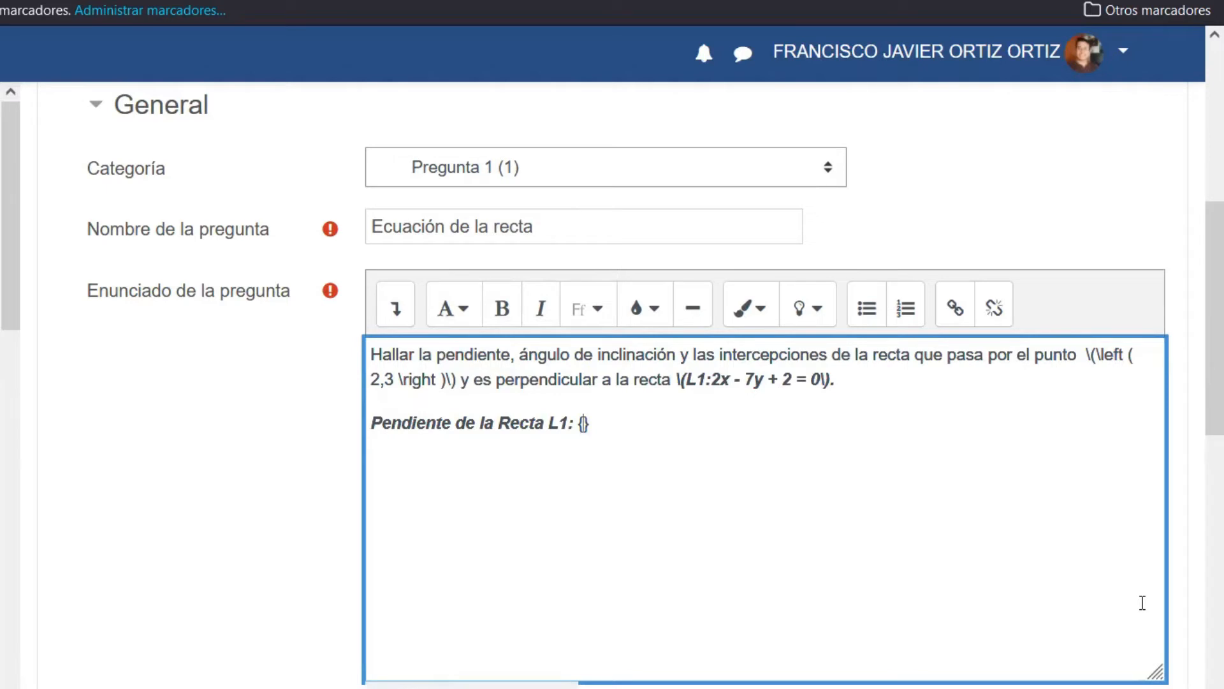
- Enter "1:MC: 1/5 2/7 -7/2 -2/7" inside the braces for the L1 slope
text(1)
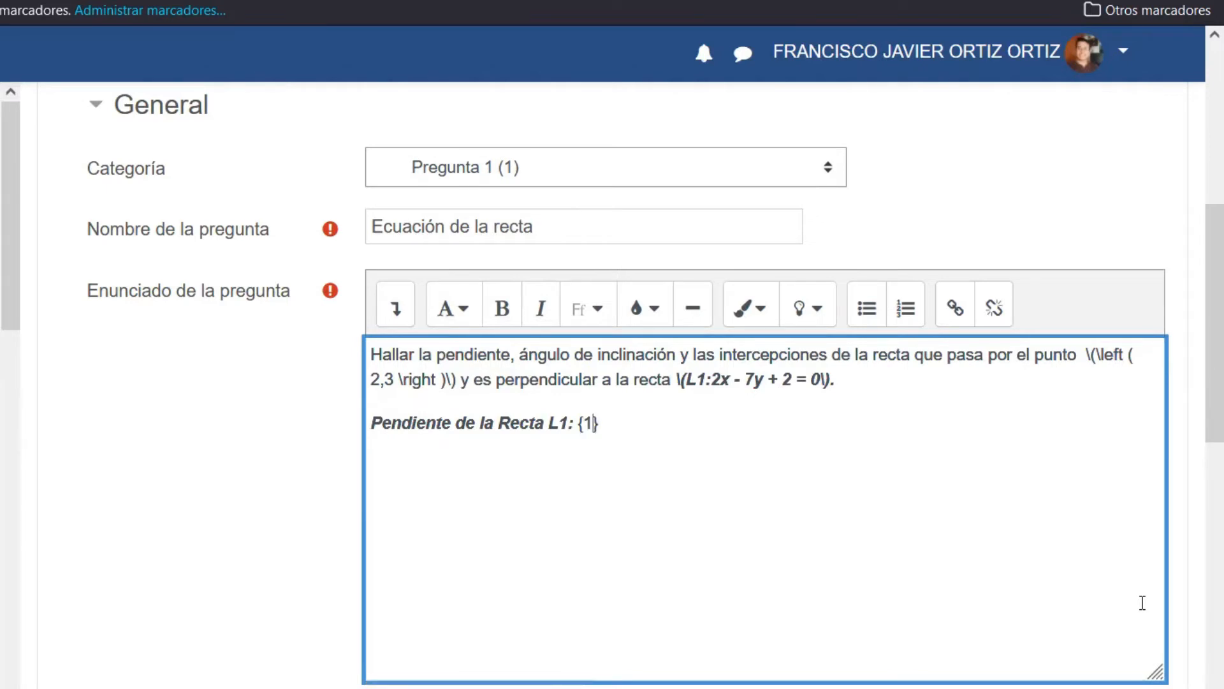
text(:)
key(Left)
key(BackSpace)
text(2)
key(BackSpace)
text(1)
key(Right)
text(MC: 1/5 2/7 )
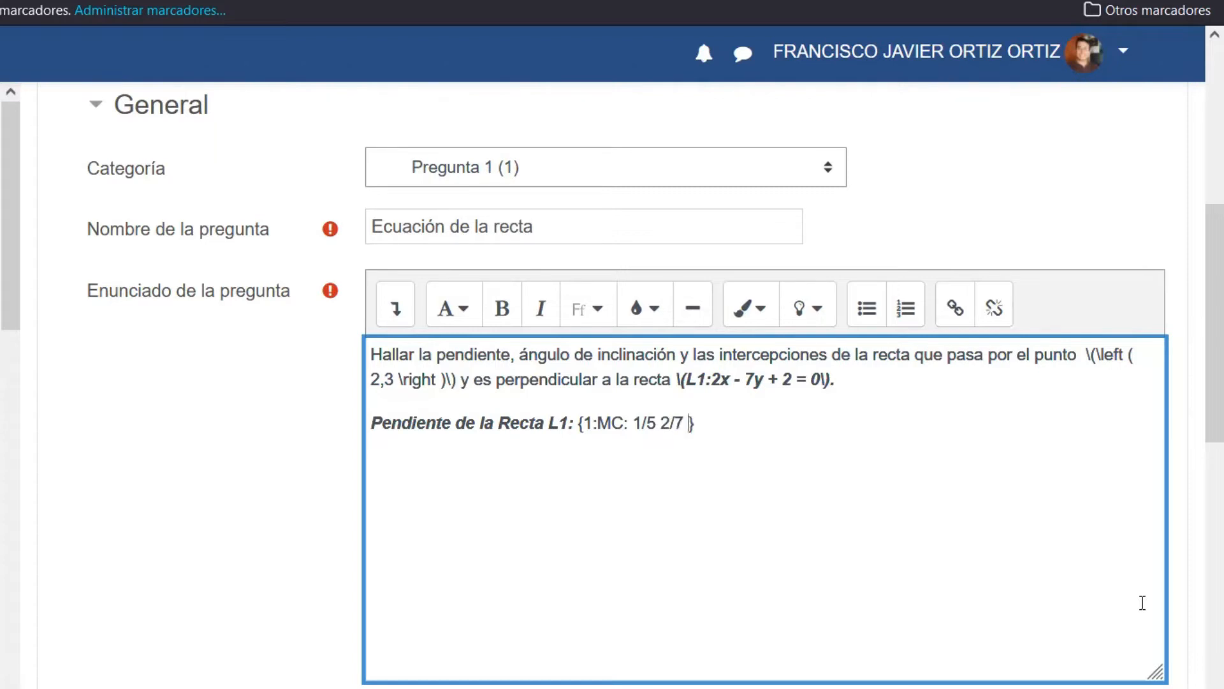
text(-7/2 -2/7)
- Replace the spaces between the L1 answer options with tildes (~) and remove the space after "MC:"
key(BackSpace)
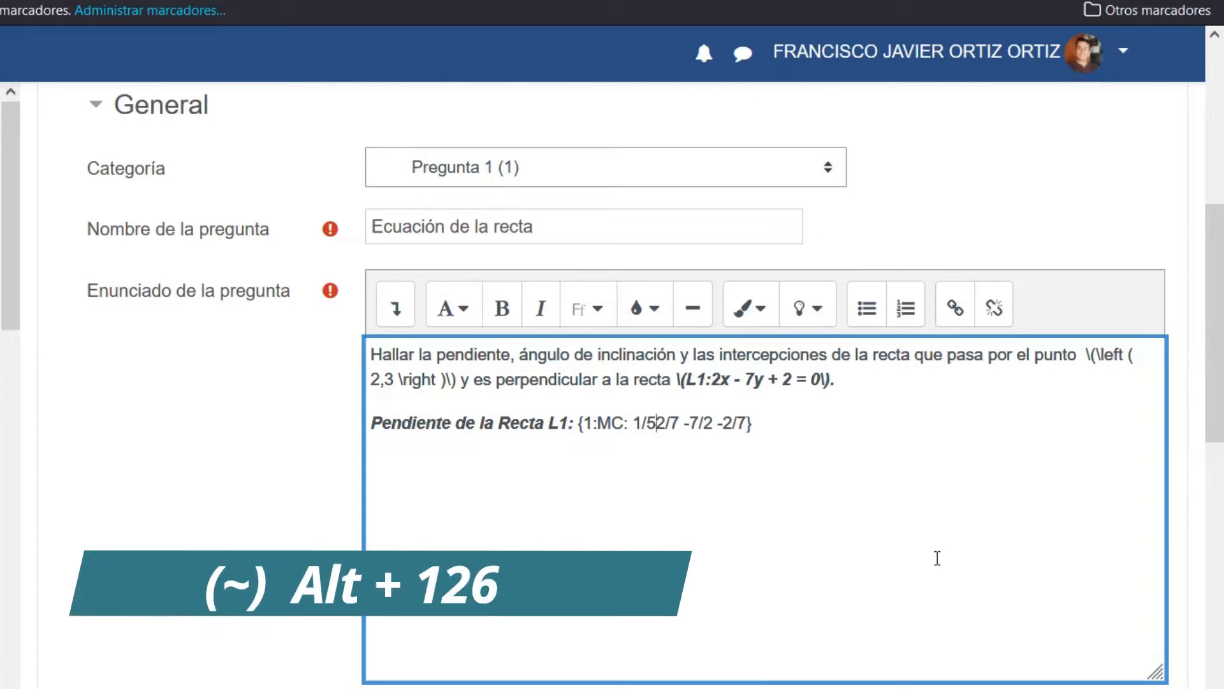
text(~)
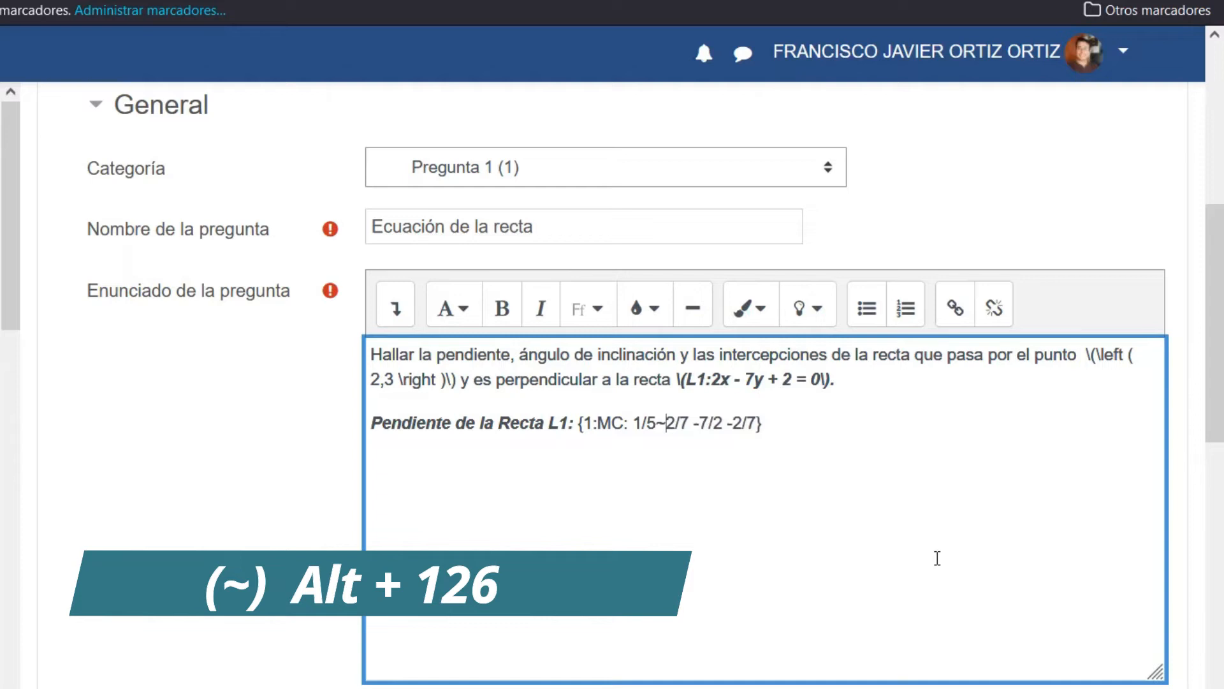
key(Right)
key(Right)
key(Right)
key(Right)
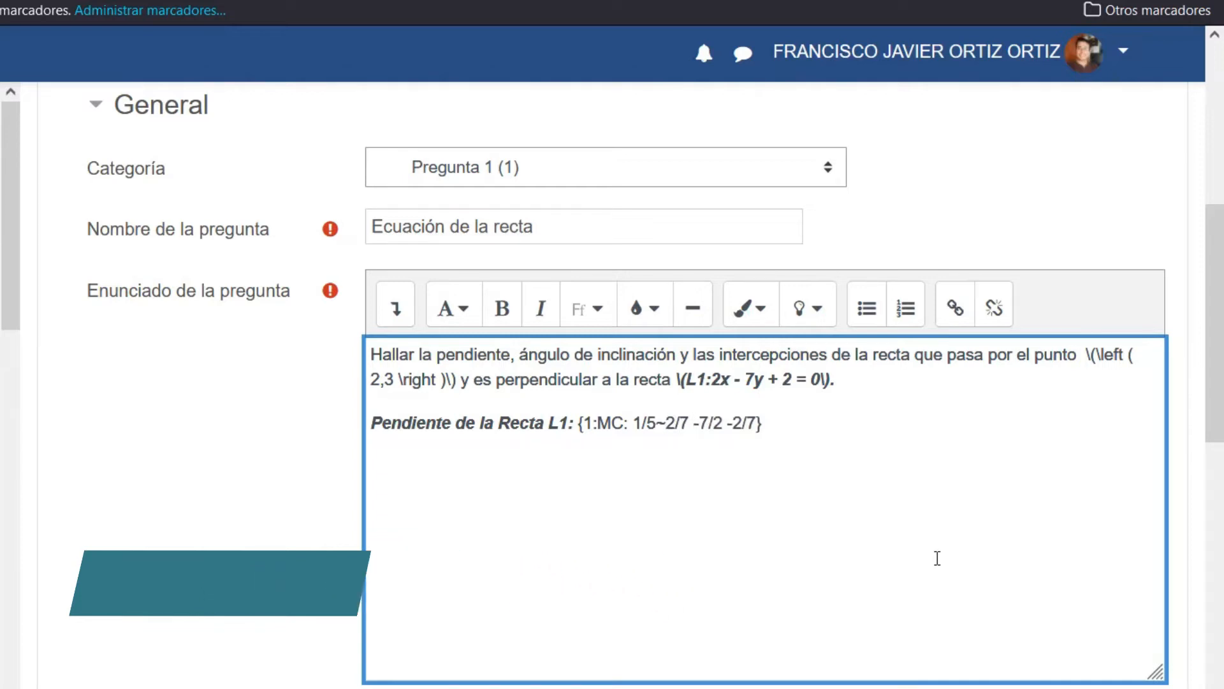
key(BackSpace)
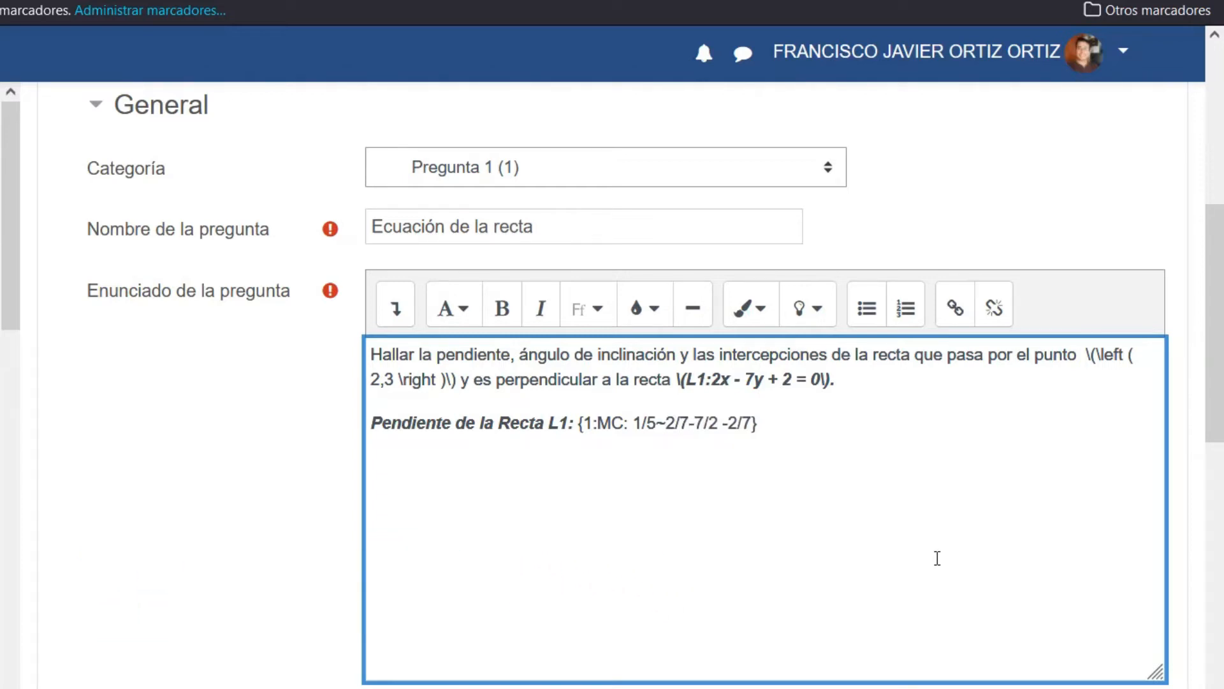
text(~)
key(Right)
key(Right)
key(Right)
key(Right)
key(Right)
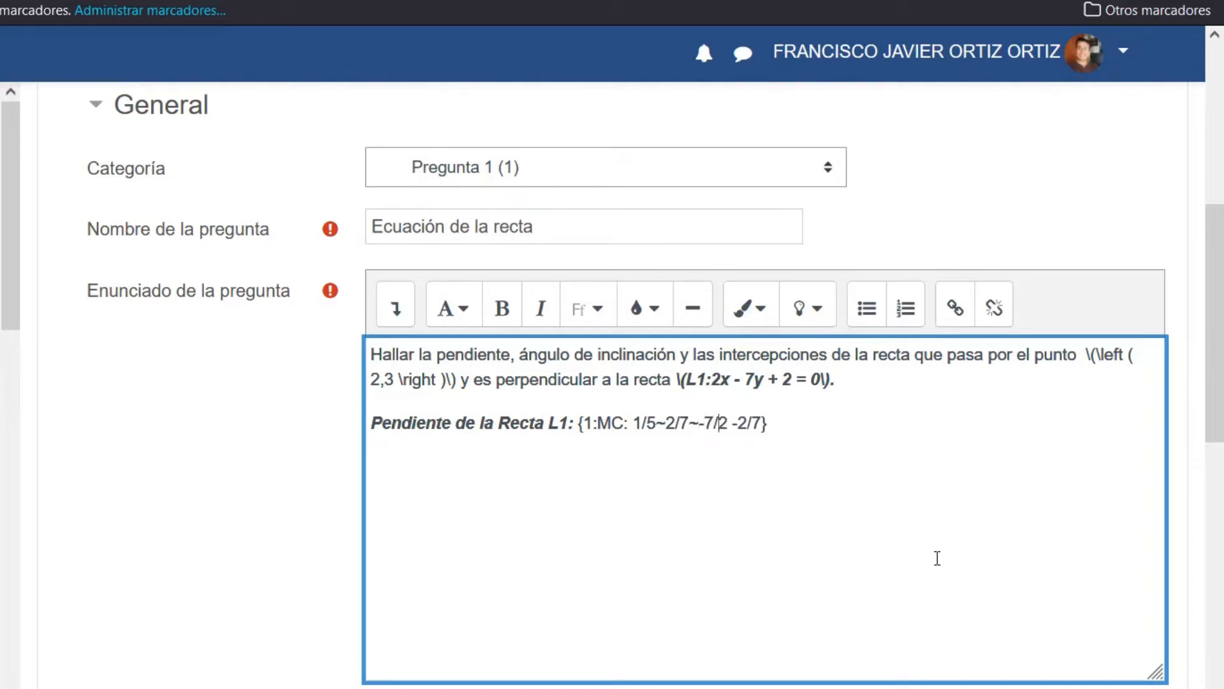
key(BackSpace)
text(~)
key(Left)
key(Left)
key(Left)
key(Left)
key(Left)
key(Left)
key(Left)
key(Left)
key(Left)
key(Left)
key(Left)
key(Left)
key(Left)
key(BackSpace)
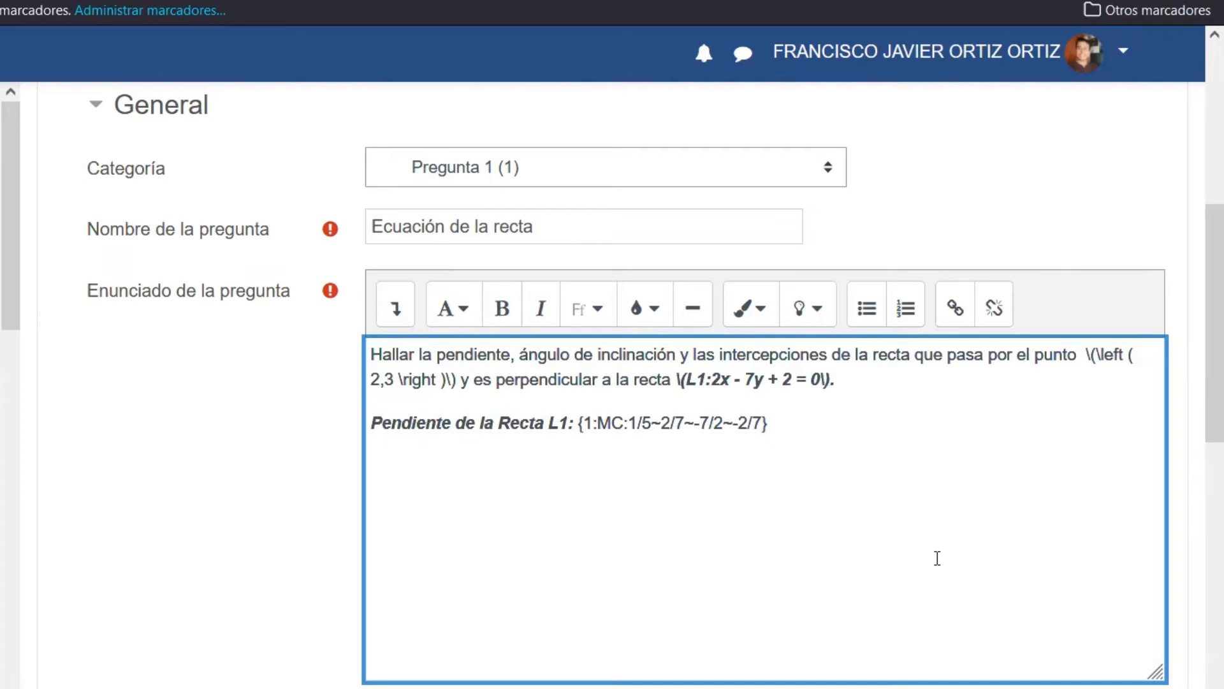
- Mark 2/7 as the correct L1 answer by putting an equals sign in front of it
key(Right)
key(Right)
key(Right)
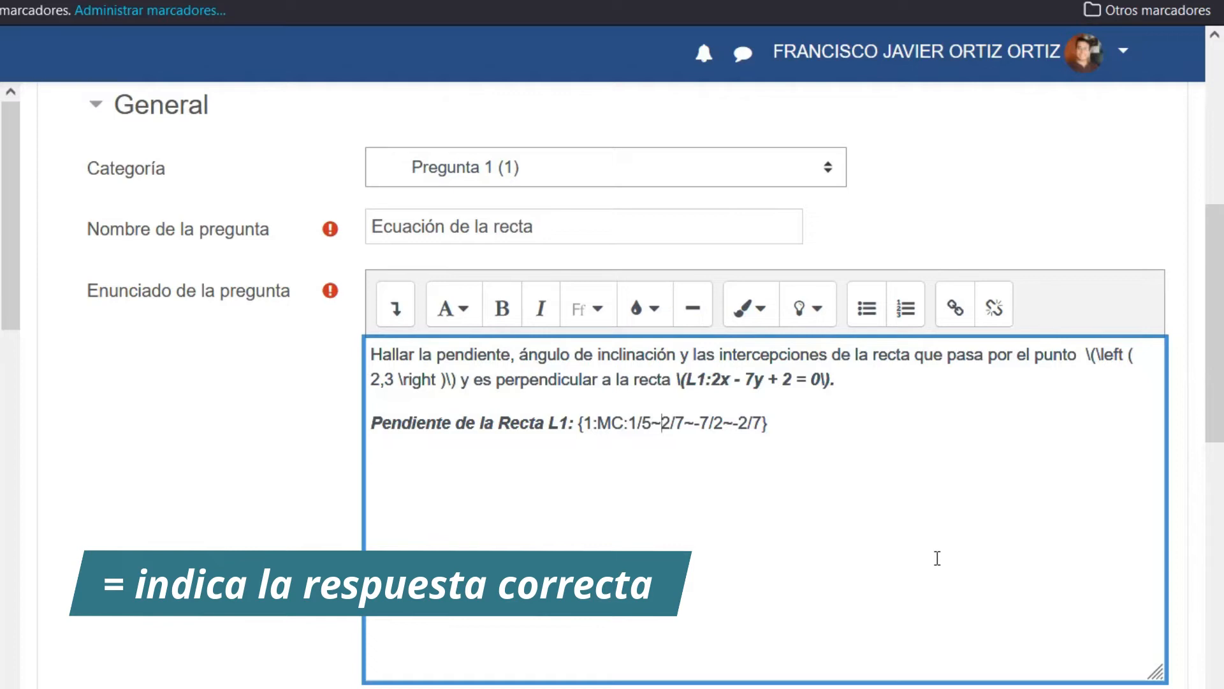
text(=)
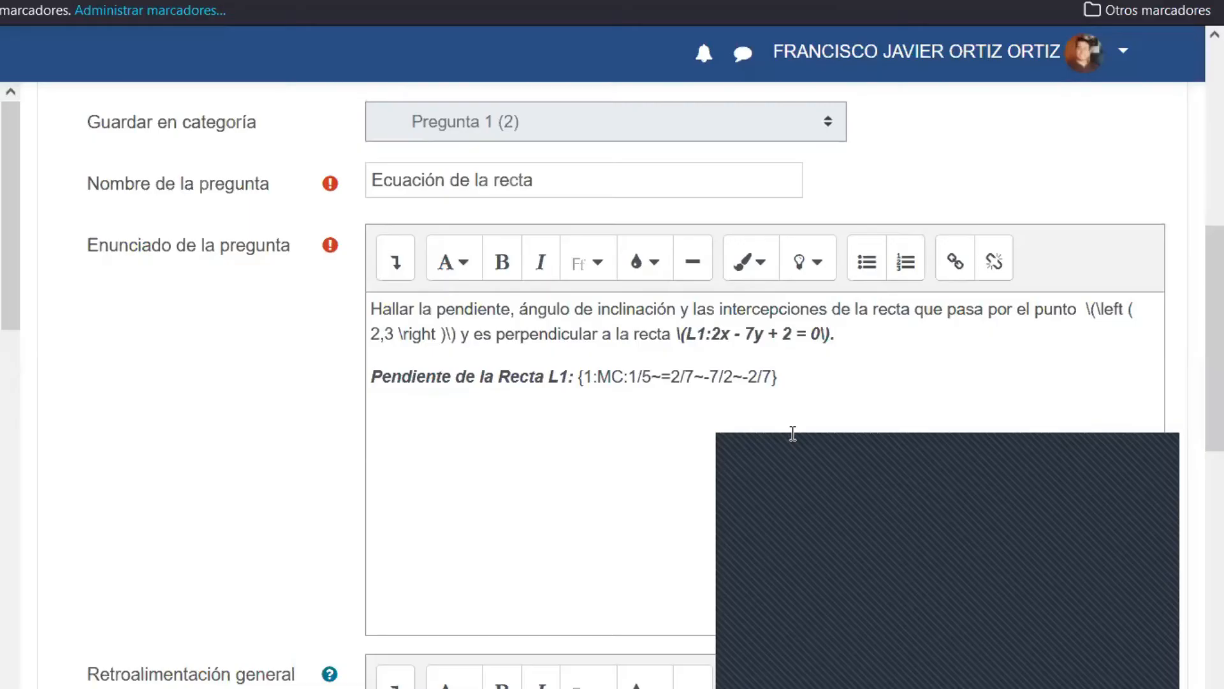
- Copy the label "Pendiente de la Recta L1:" to a new line below and change the copy to L2
click(793, 433)
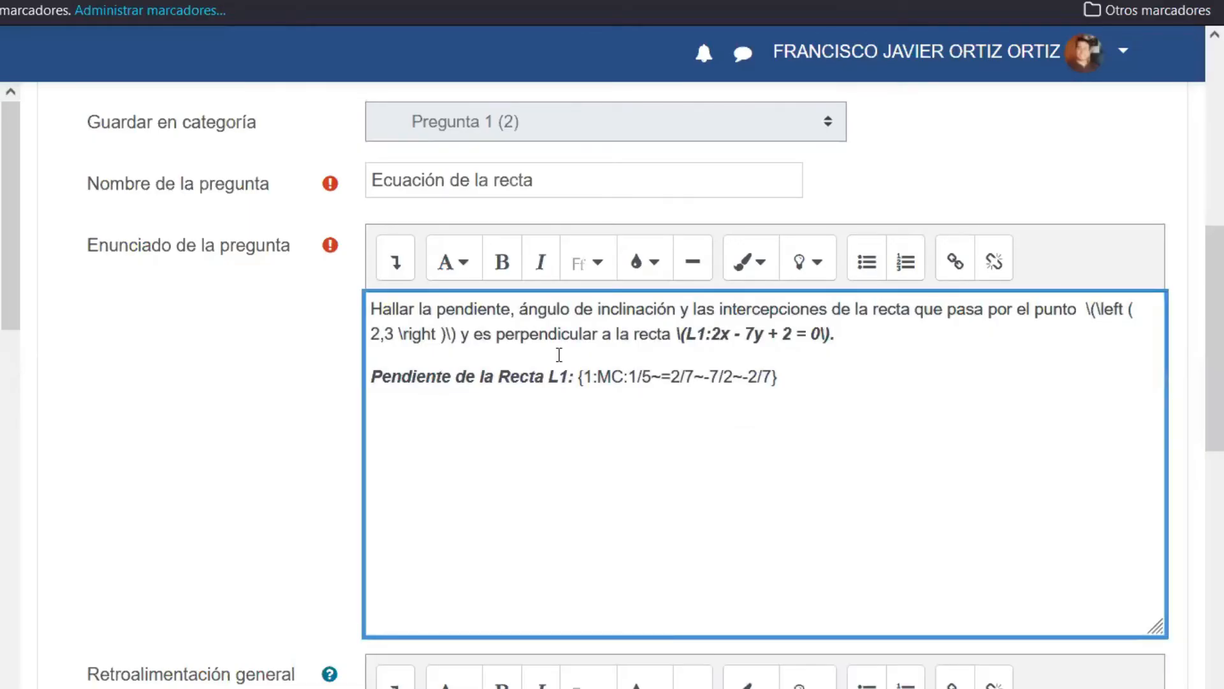
drag(577, 376, 374, 384)
key(ctrl+c)
click(419, 432)
key(ctrl+v)
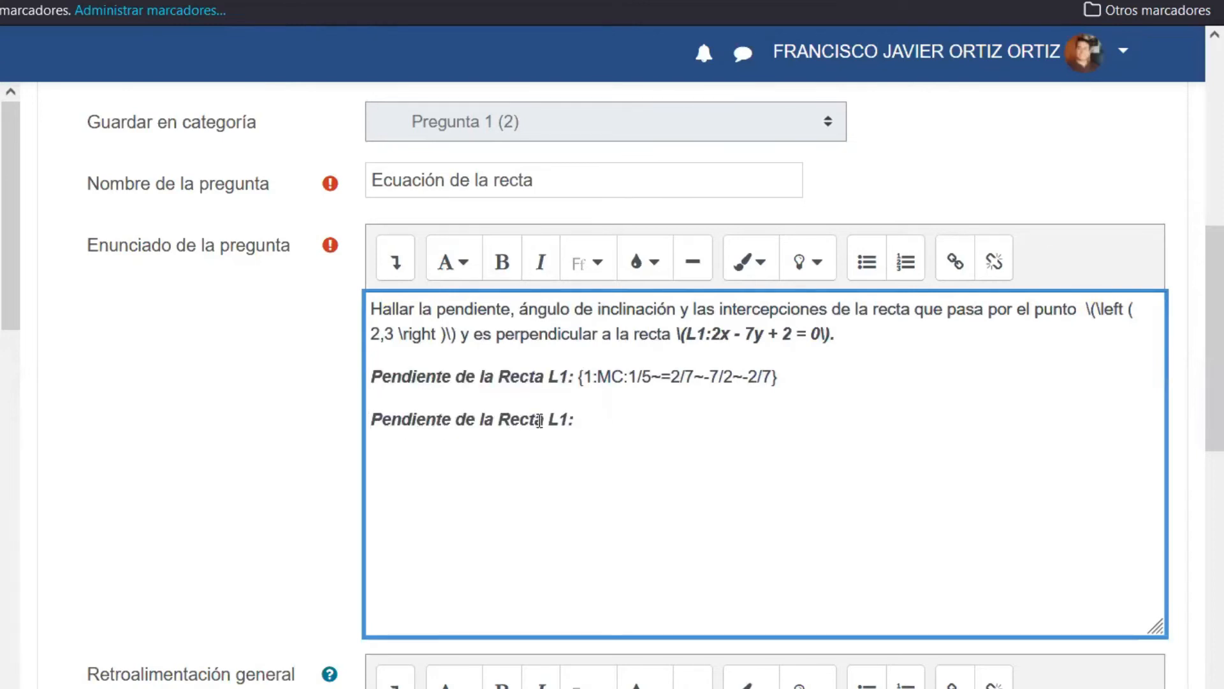
click(564, 421)
key(BackSpace)
text(2)
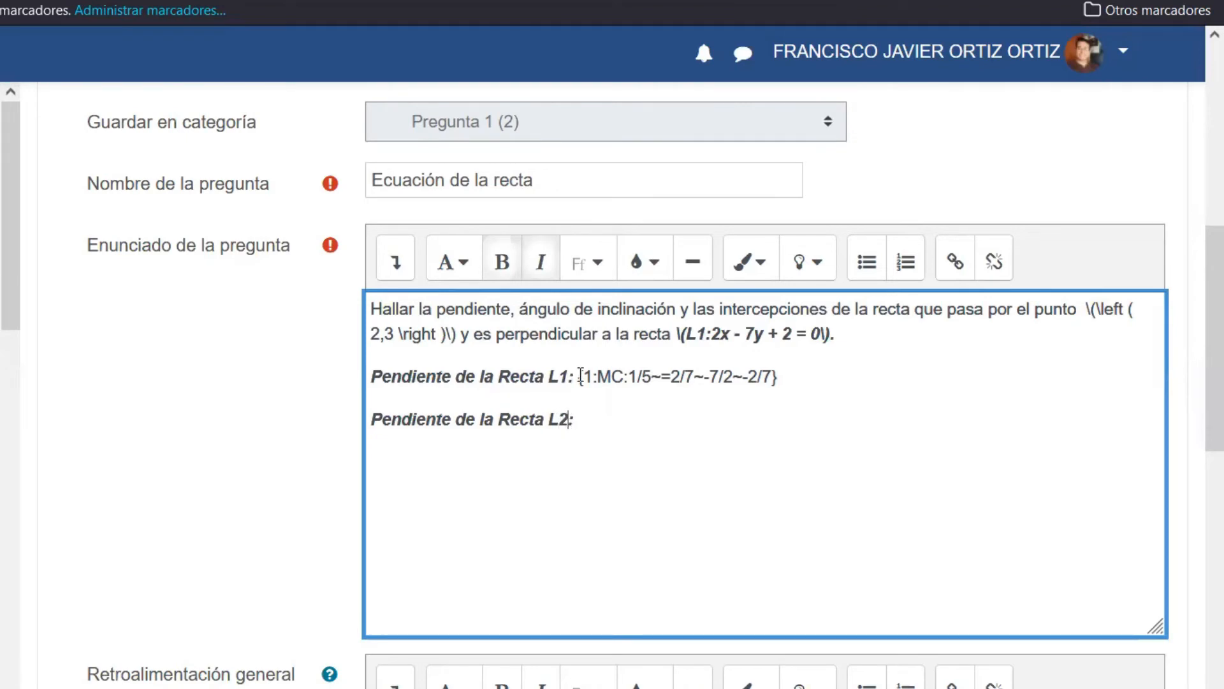
- Add empty braces {} after the "Pendiente de la Recta L2:" label and remove their bold and italic formatting
click(649, 419)
text([])
key(BackSpace)
key(BackSpace)
text({})
key(shift+Left)
key(shift+Left)
key(ctrl+b)
key(ctrl+i)
key(Right)
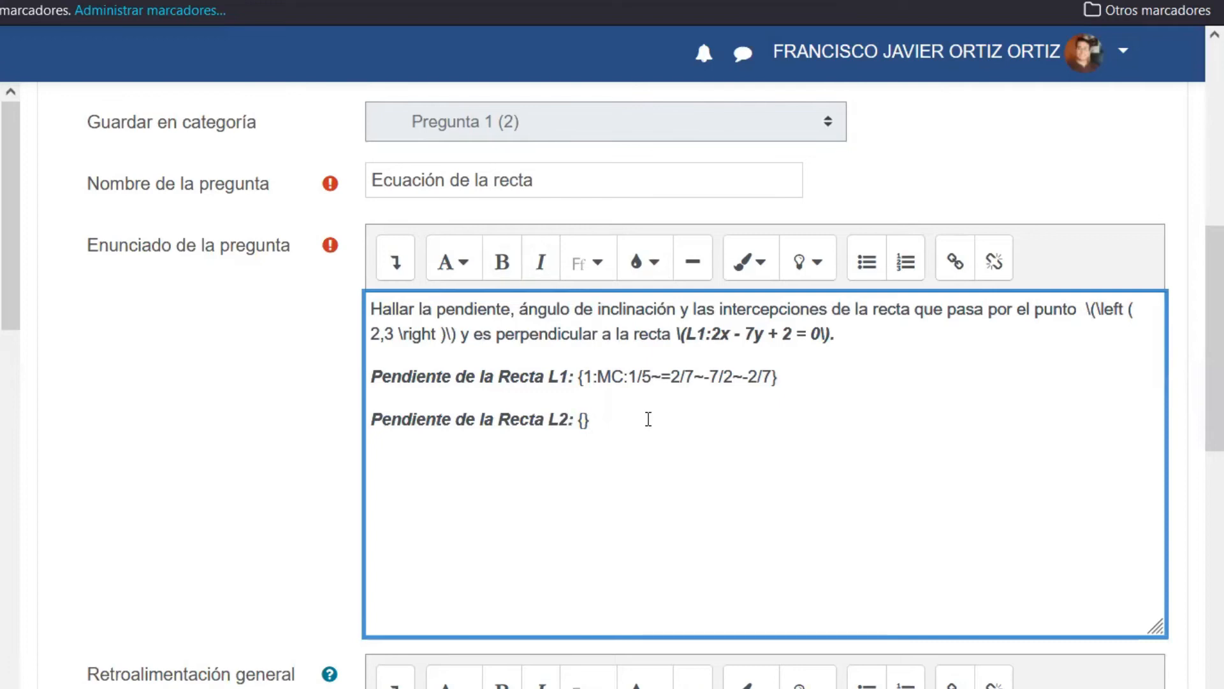
- Enter 1:MCH: inside the L2 slope braces and copy the L1 answer options in after it
click(584, 419)
text(1:MCH)
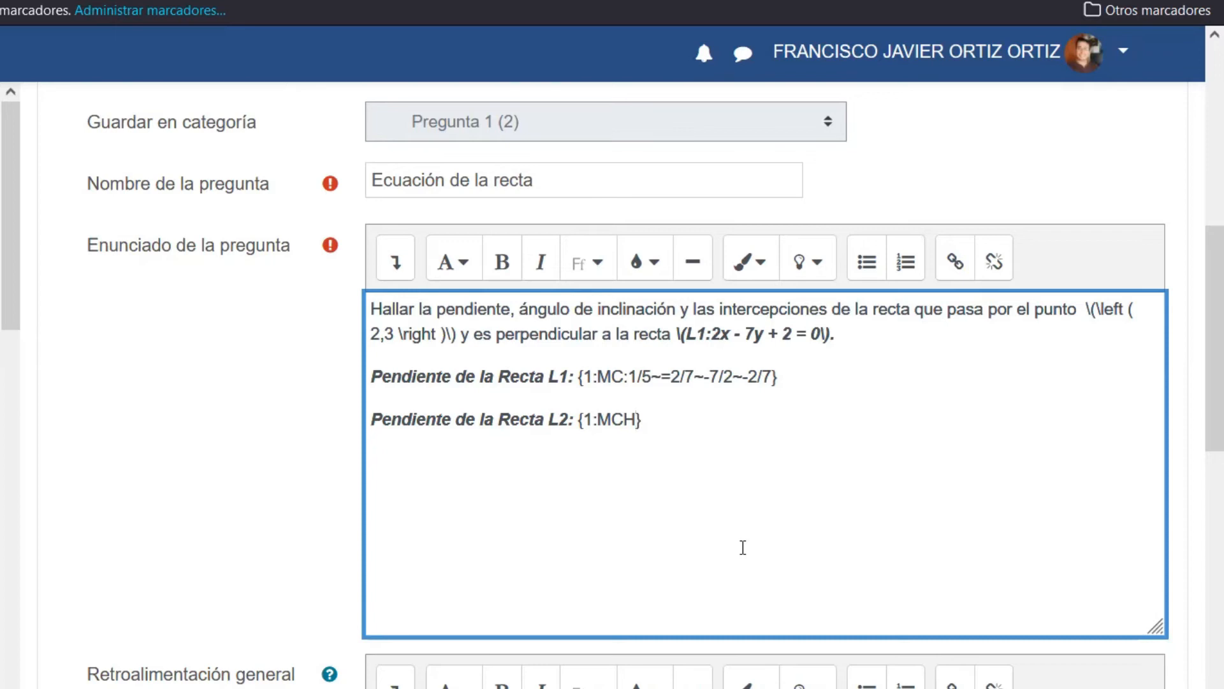
text(:)
drag(629, 377, 770, 377)
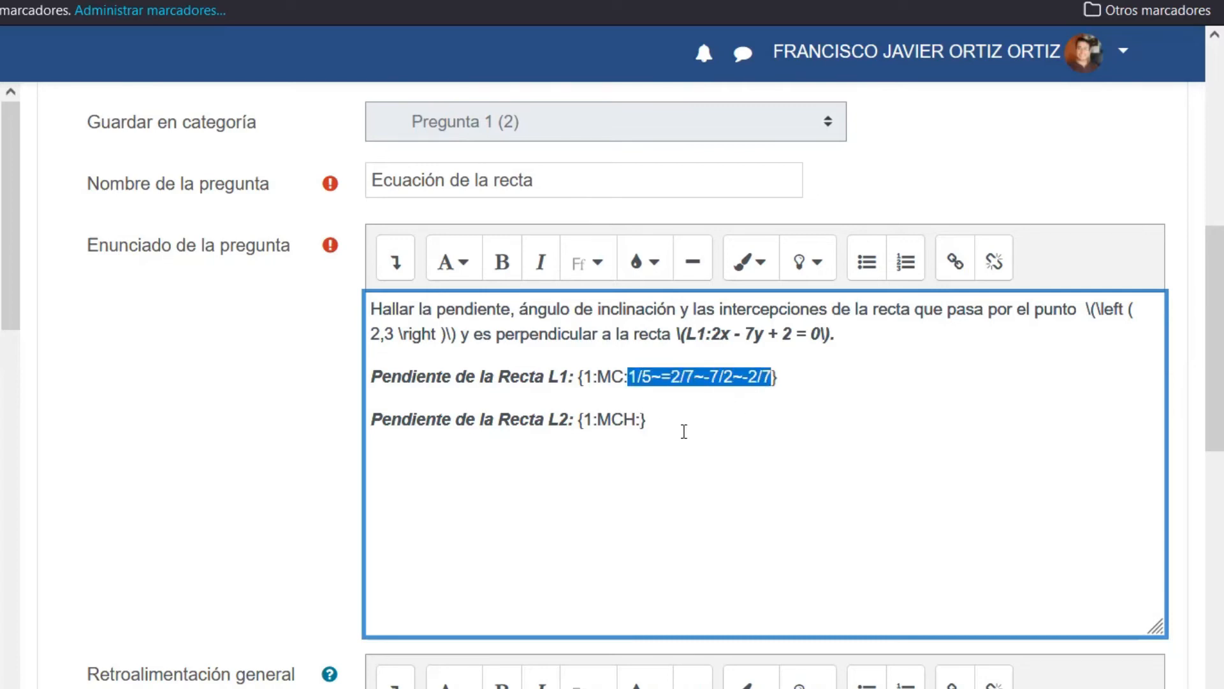
click(641, 421)
key(ctrl+v)
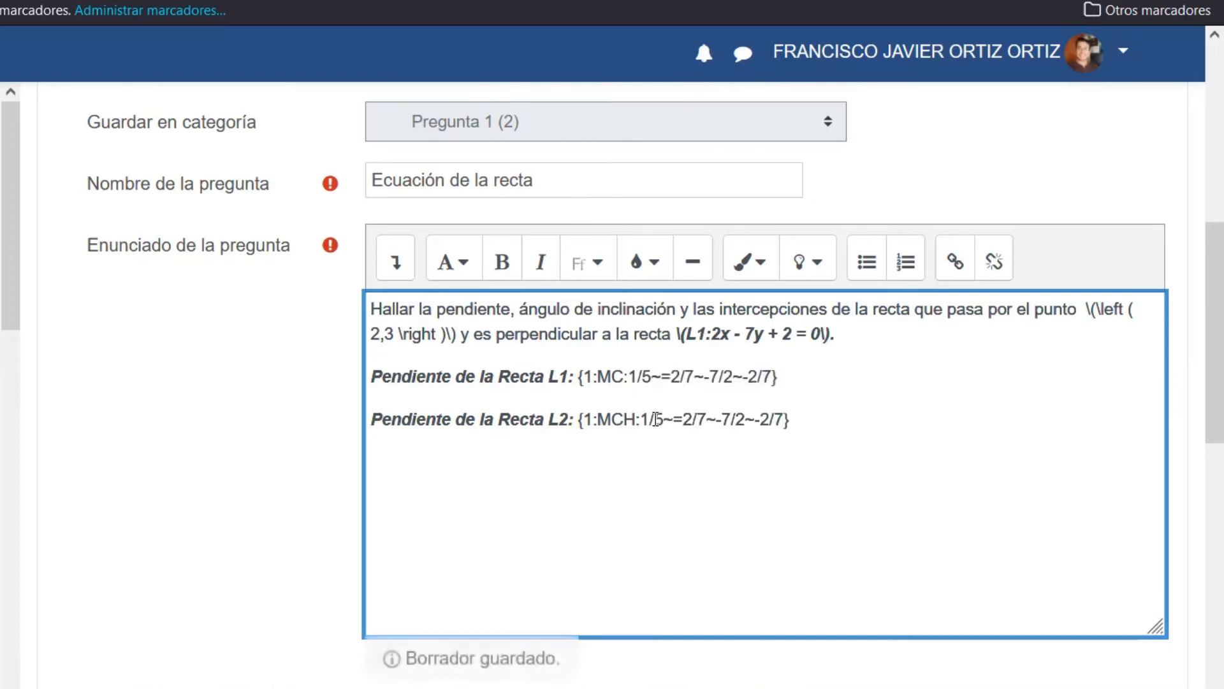
- Move the equals sign in the L2 options from 2/7 to -7/2 to mark -7/2 as correct
click(684, 418)
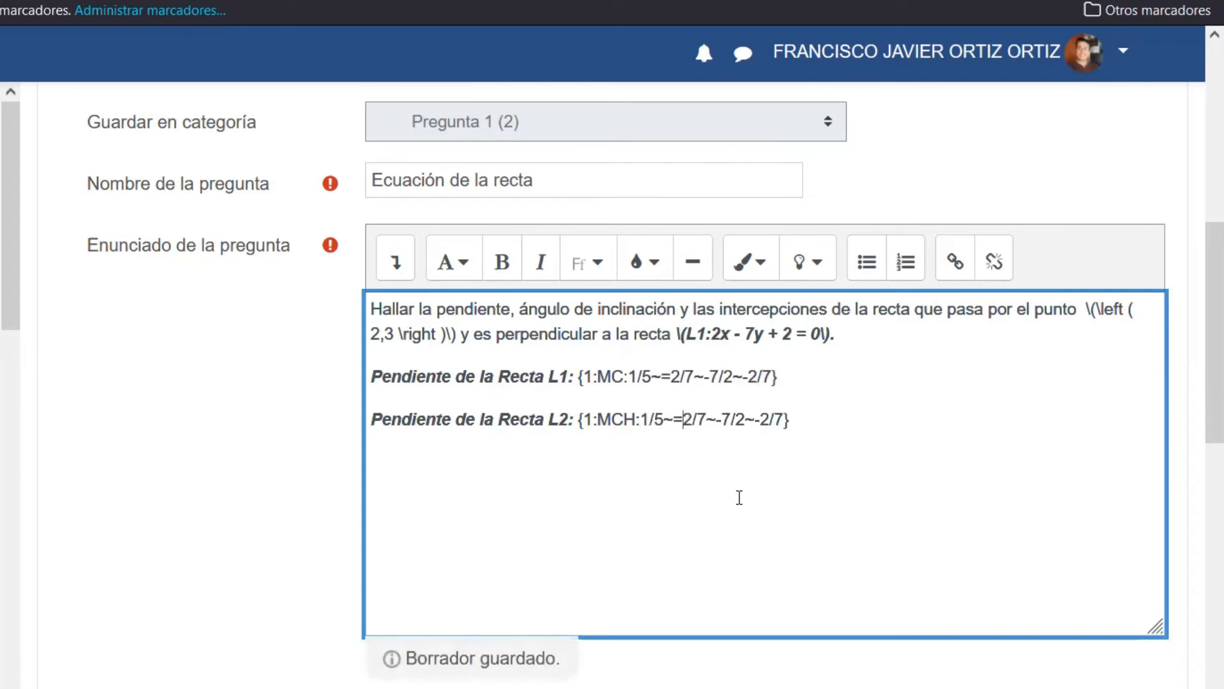
key(BackSpace)
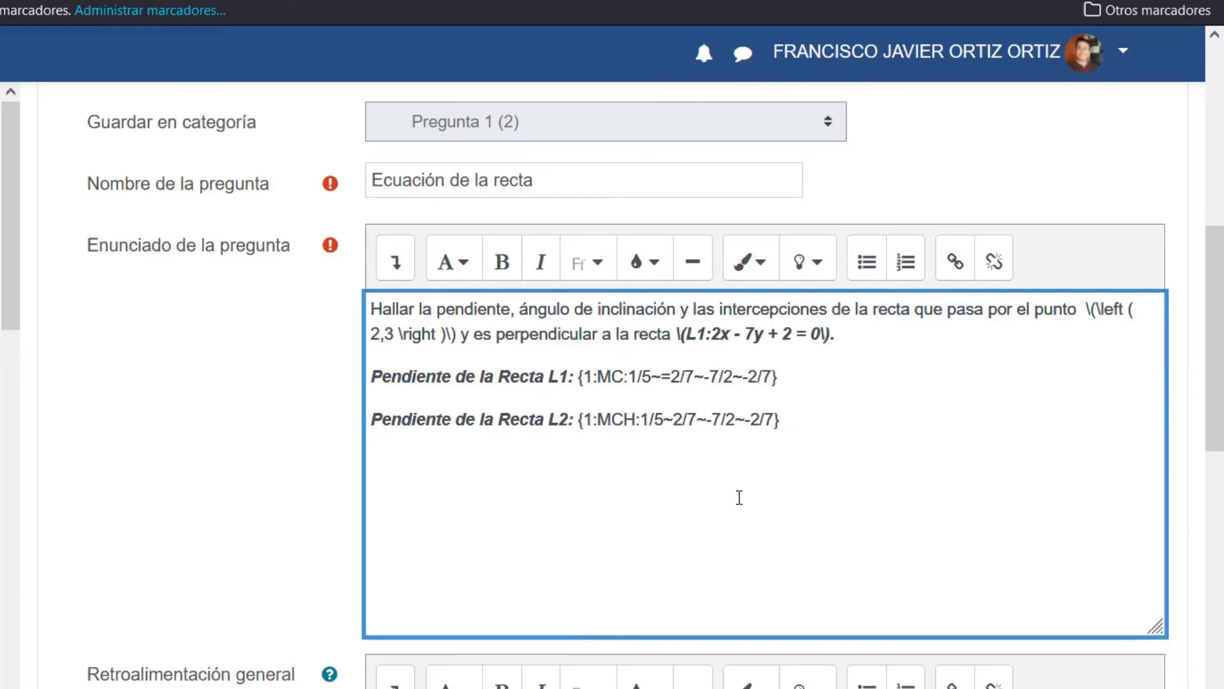
text(=)
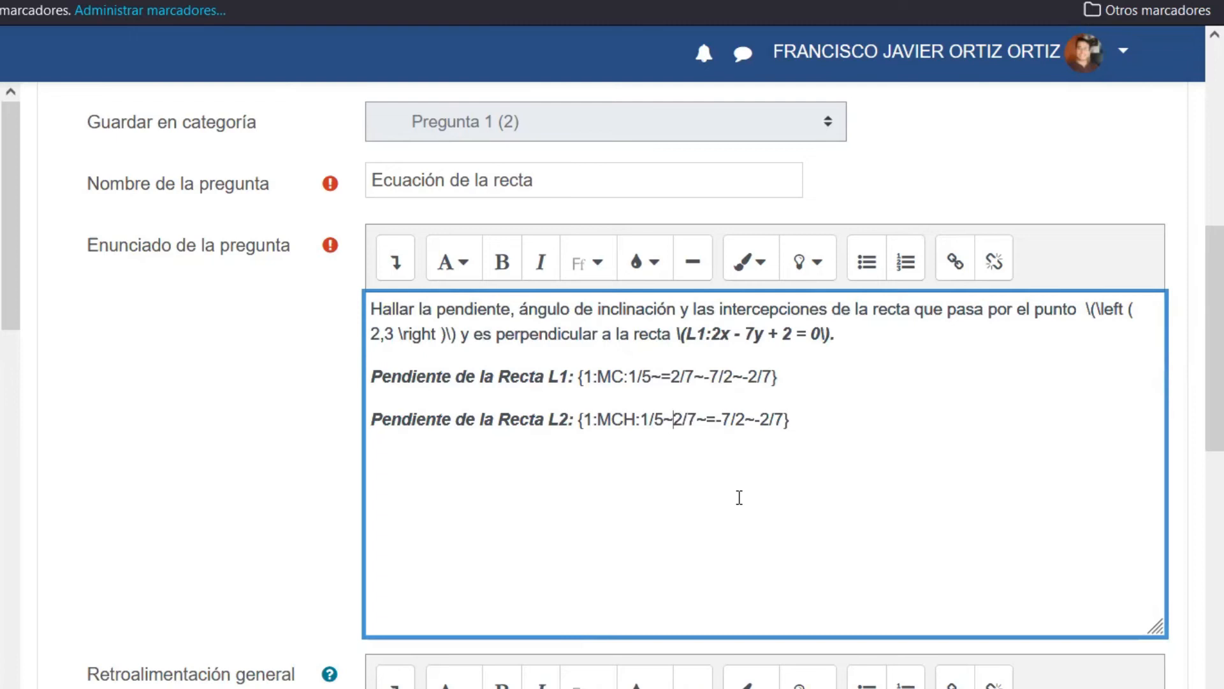
- Examine the separators and the correct-answer mark among the L2 answer options
key(Left)
key(shift+Left)
key(Right)
key(Left)
key(shift+Right)
key(Right)
key(Right)
key(Right)
key(Right)
key(shift+Right)
key(Right)
key(Right)
key(shift+Right)
- Add the label "Ángulo de Inclinación de L2:" on a new line below the L2 slope
click(819, 413)
click(627, 421)
text(A)
key(BackSpace)
text(Ángulo de Inclinación L)
key(BackSpace)
text(de LC)
key(BackSpace)
text(2:)
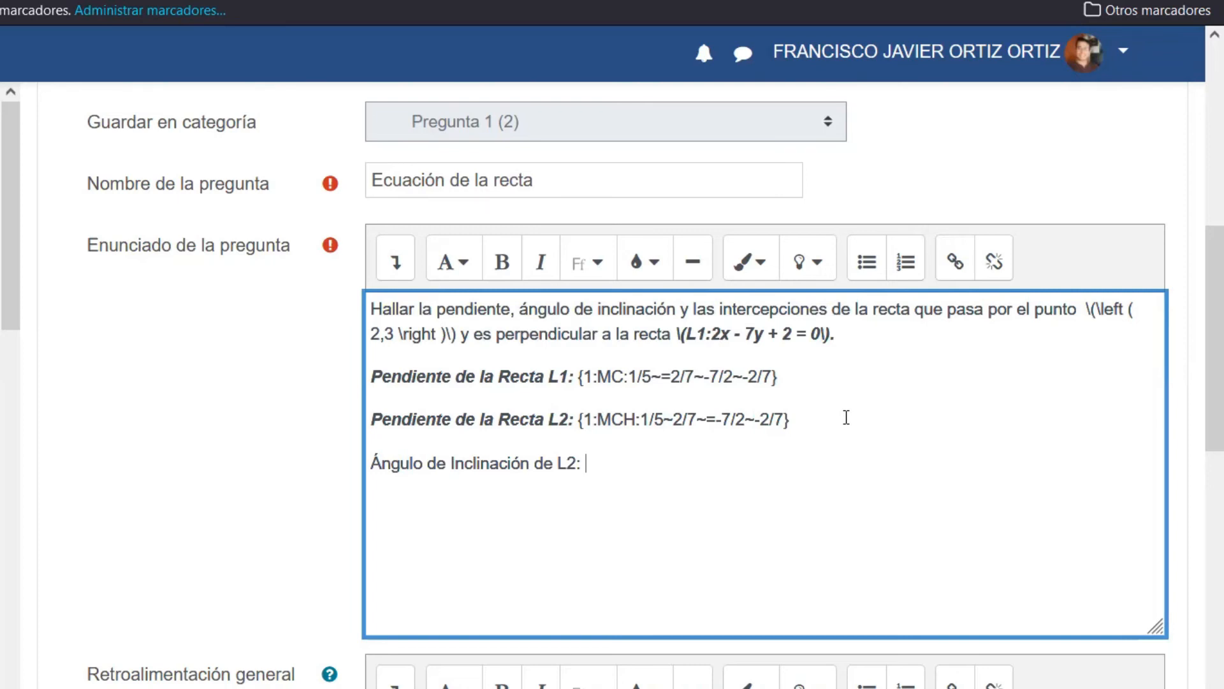
- Add the vertical multiple-choice code {1:MCV:=105.95° ~74.05° ~6°} after the inclination angle label and check its options
text({})
key(Left)
text(1)
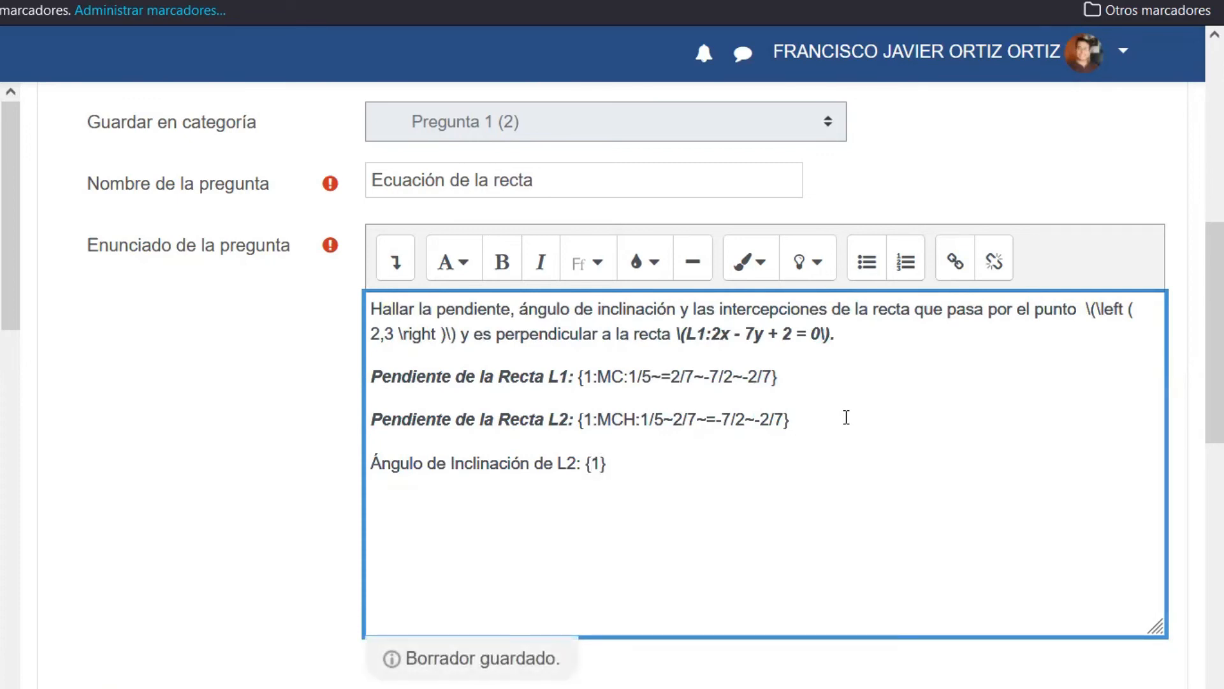
text(:)
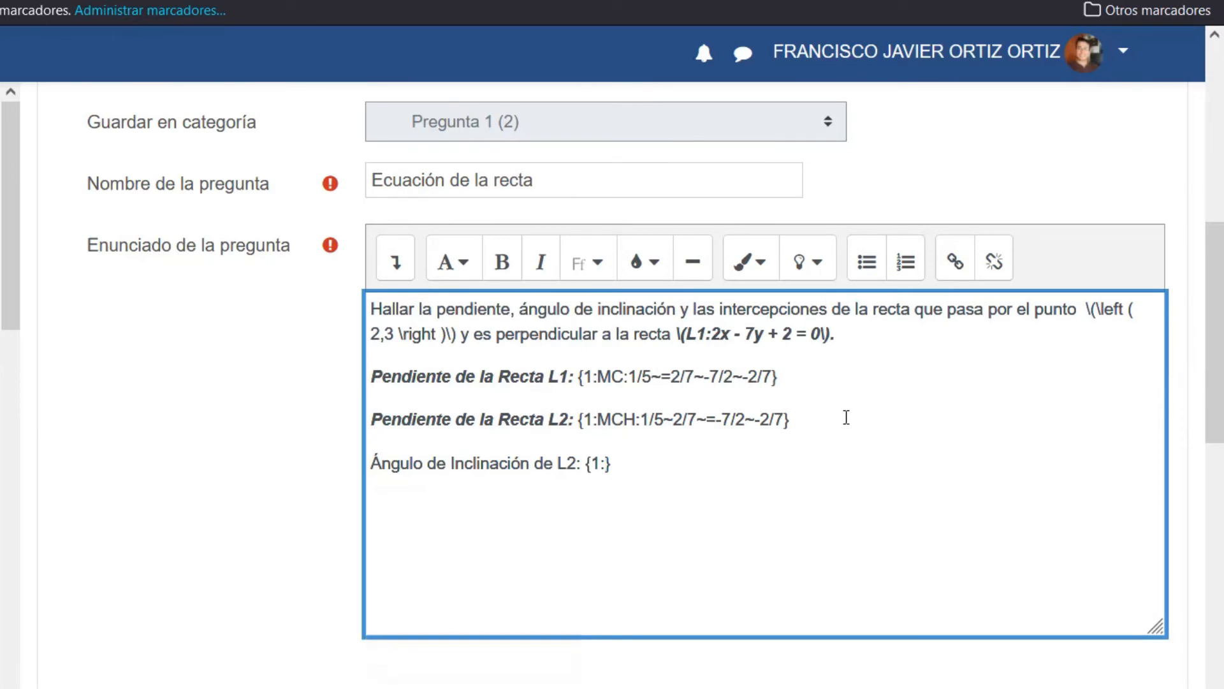
text(MCV)
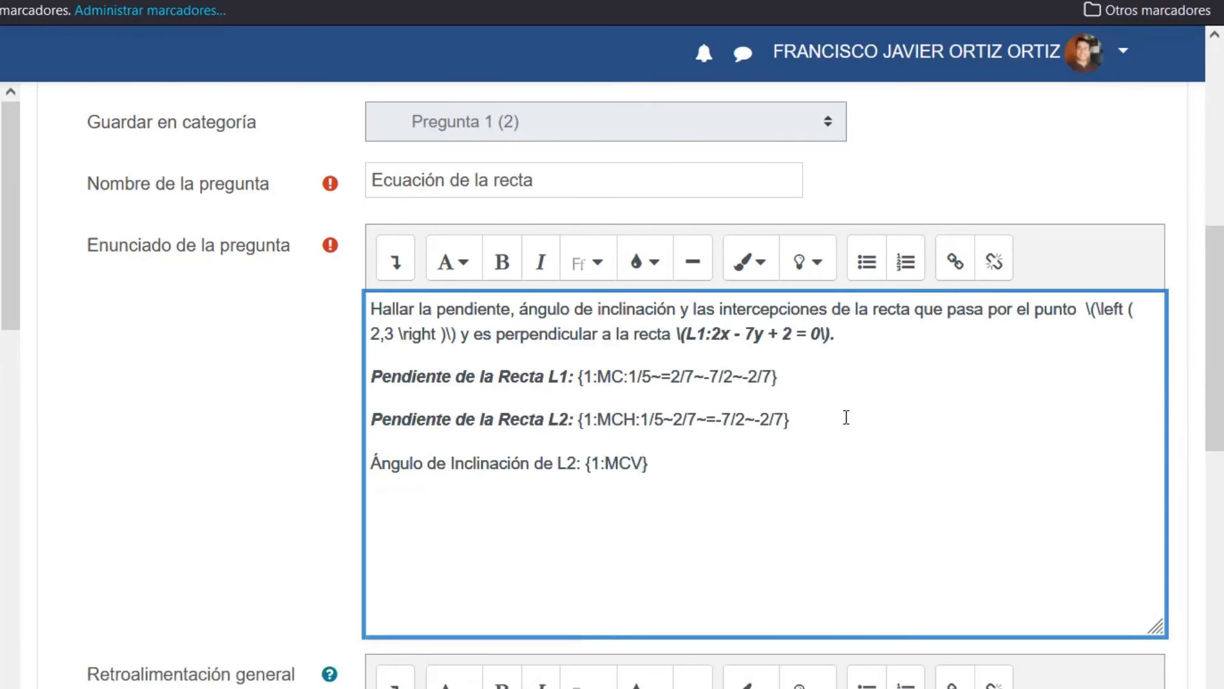
text(:)
key(ctrl+v)
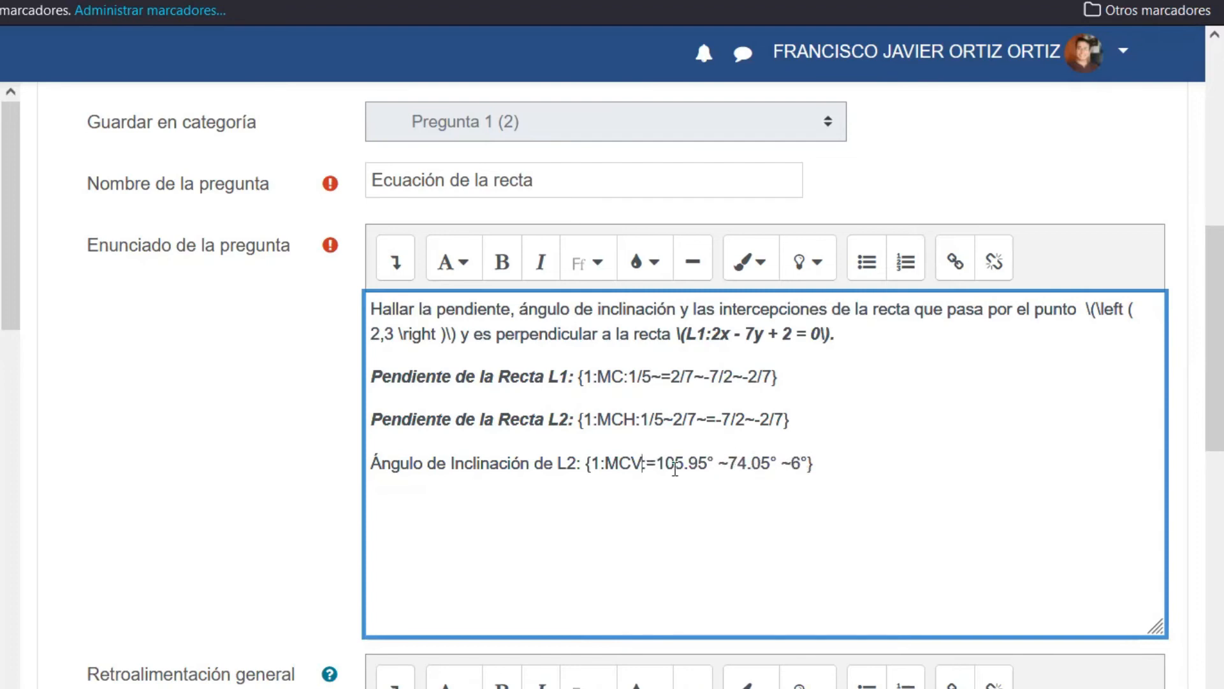
drag(657, 463, 646, 463)
drag(664, 463, 714, 463)
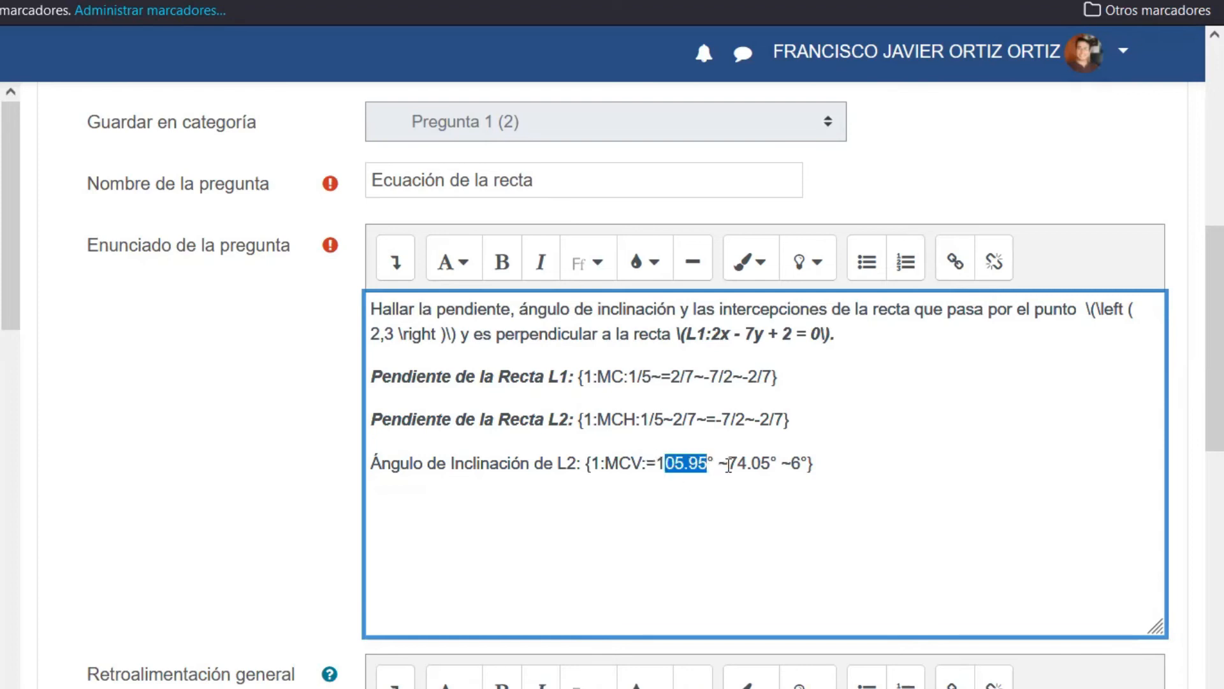
double_click(722, 463)
double_click(786, 464)
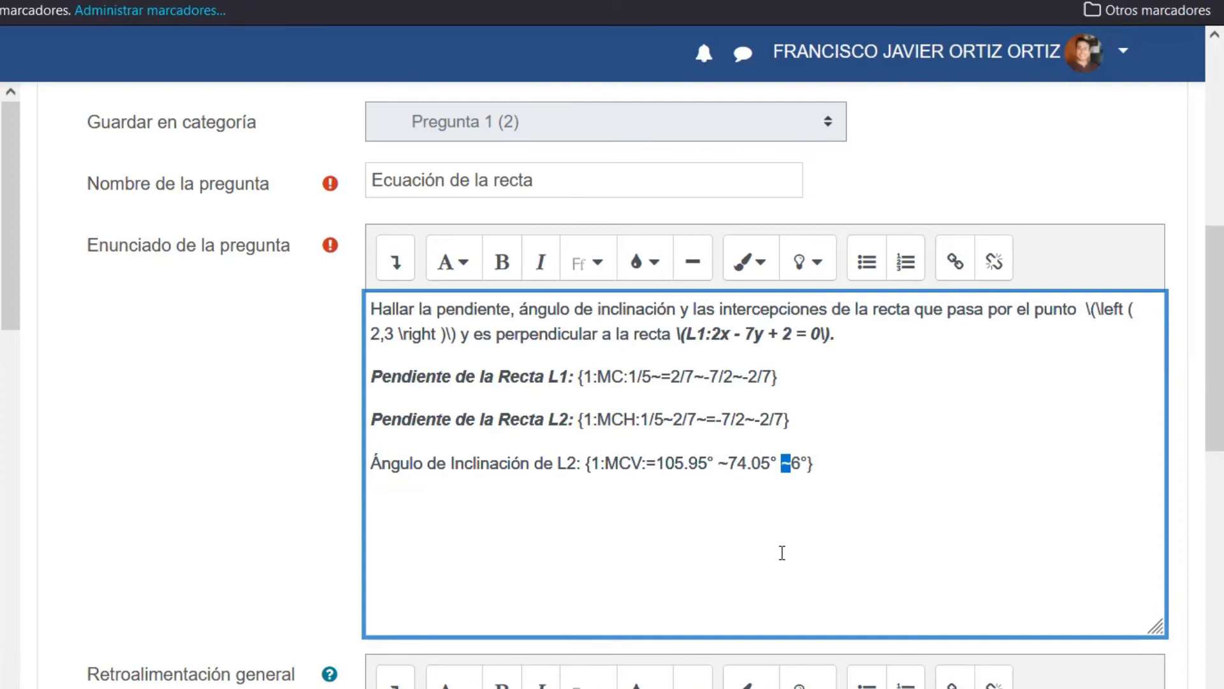
- Add the label "Punto de Intersección entre L1 y L2:" on a new line below the inclination angle
click(831, 461)
text(Punto)
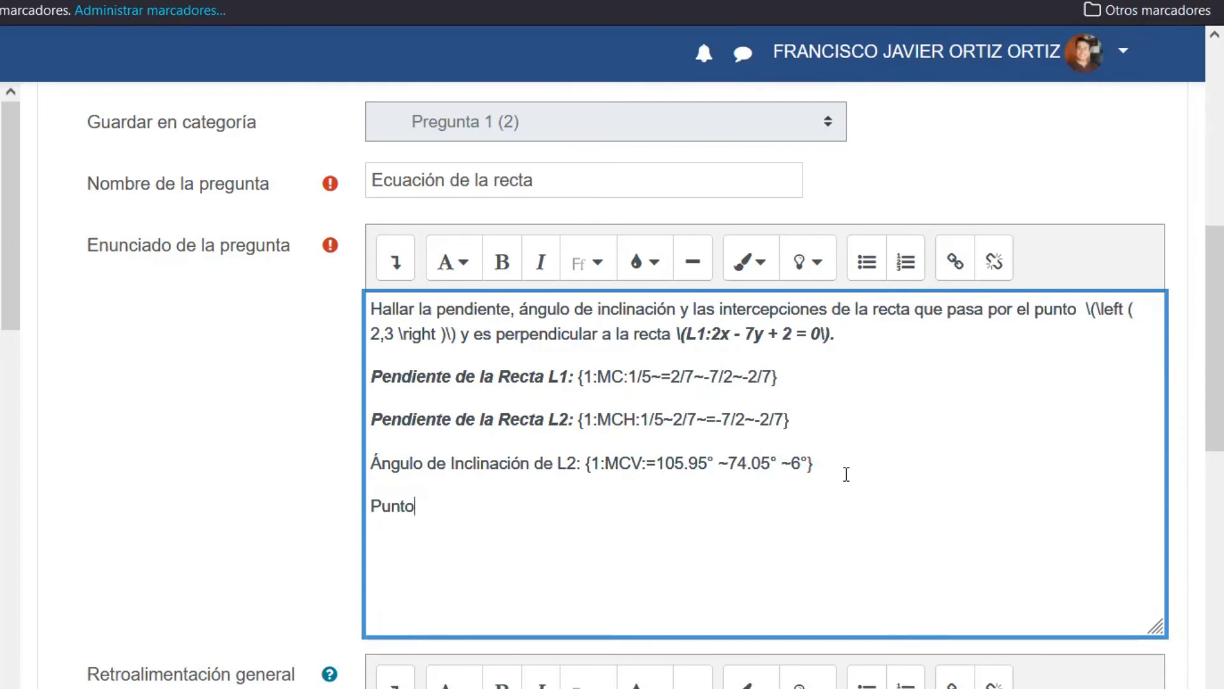
text( de Intersección e)
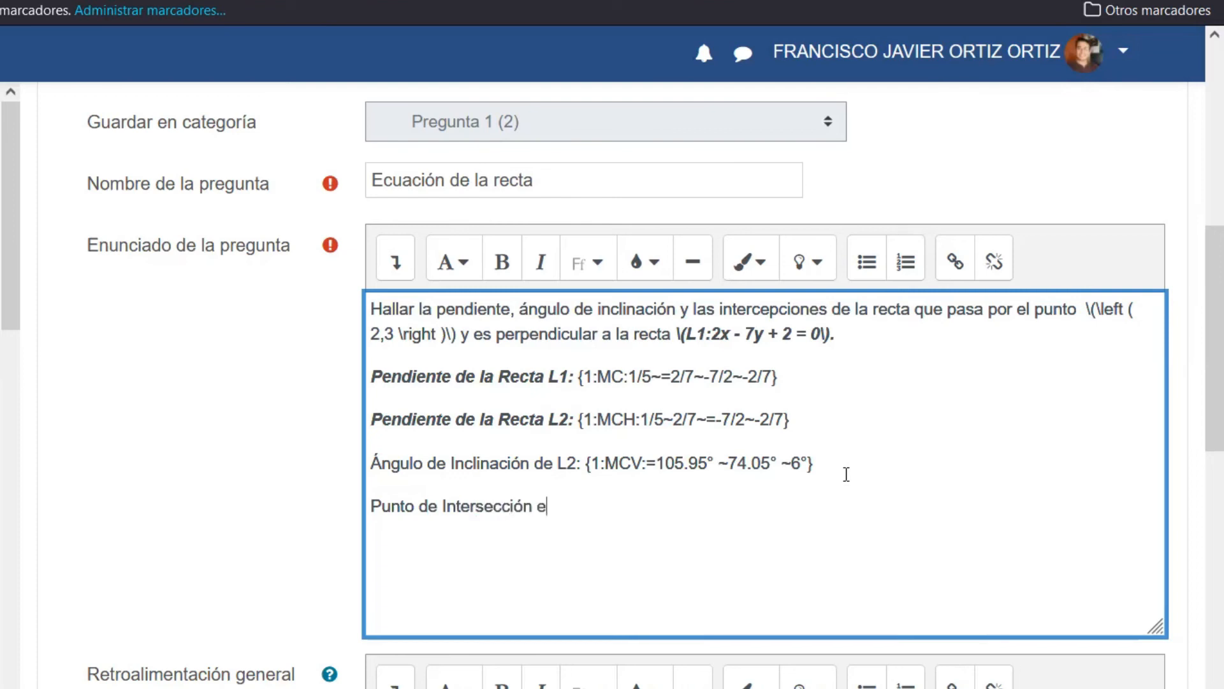
text(ntre L1 y L2: )
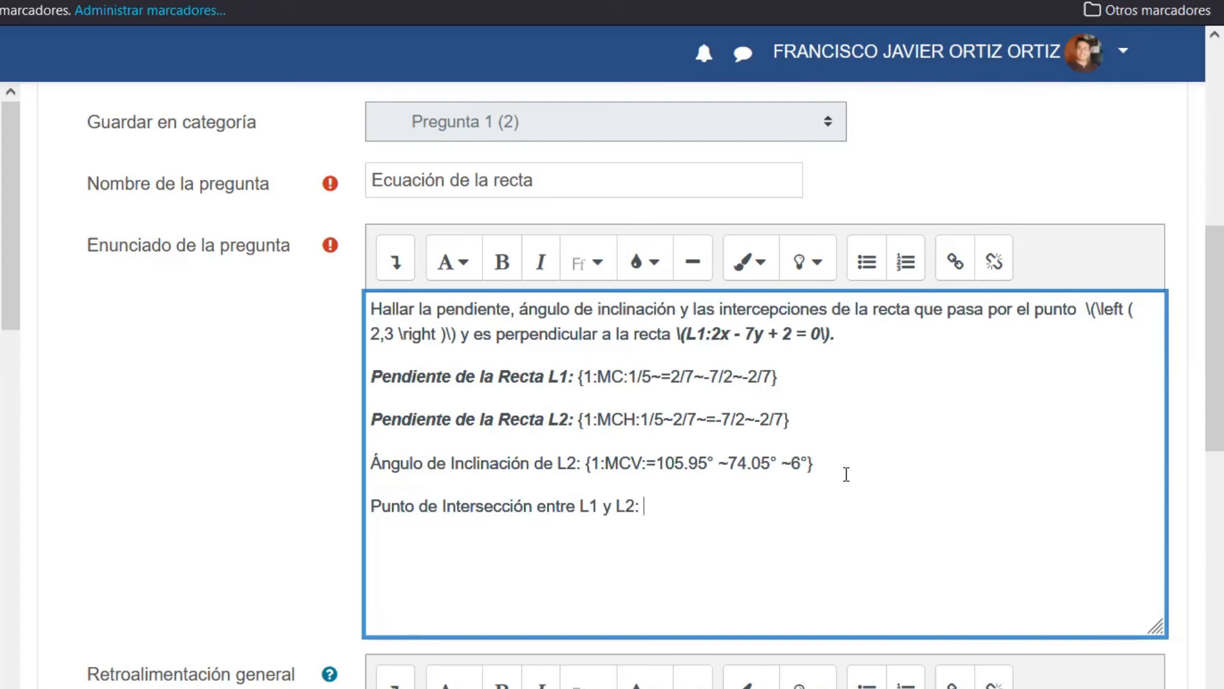
- Put parentheses containing a comma after the intersection point label to frame its two coordinates
text({})
key(BackSpace)
key(BackSpace)
text(())
key(Left)
text(,)
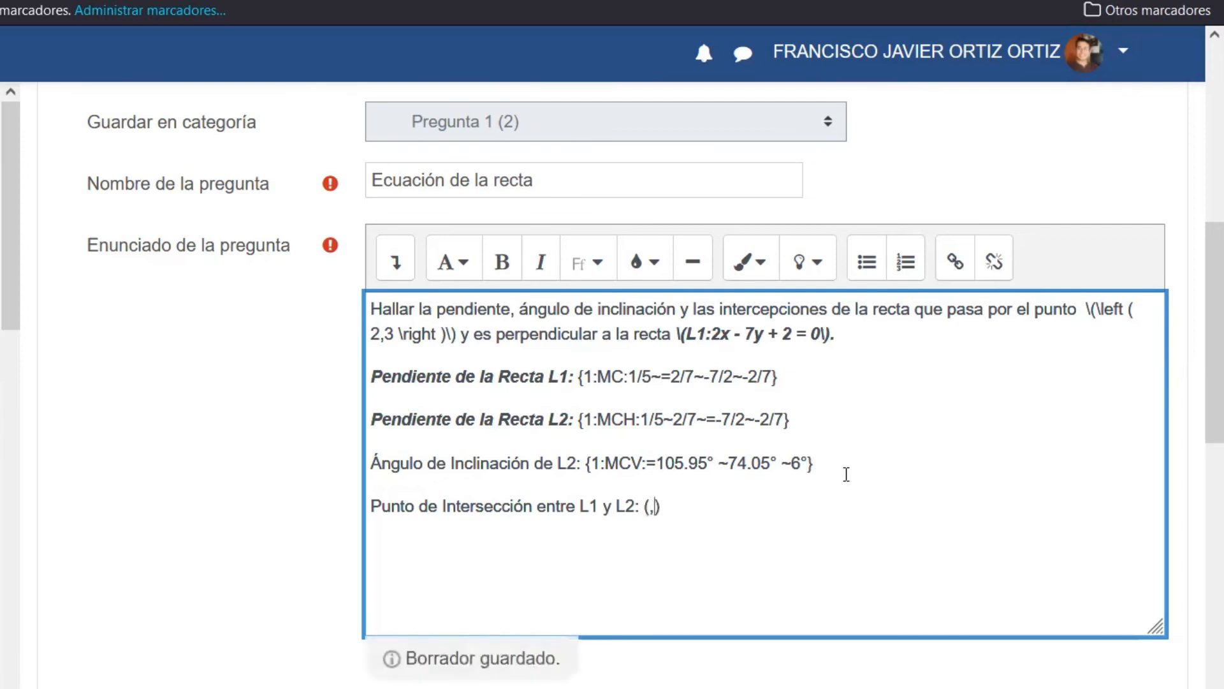
- Insert the short-answer code {1:SA:=12/5} before the comma as the intersection point's first coordinate
key(Left)
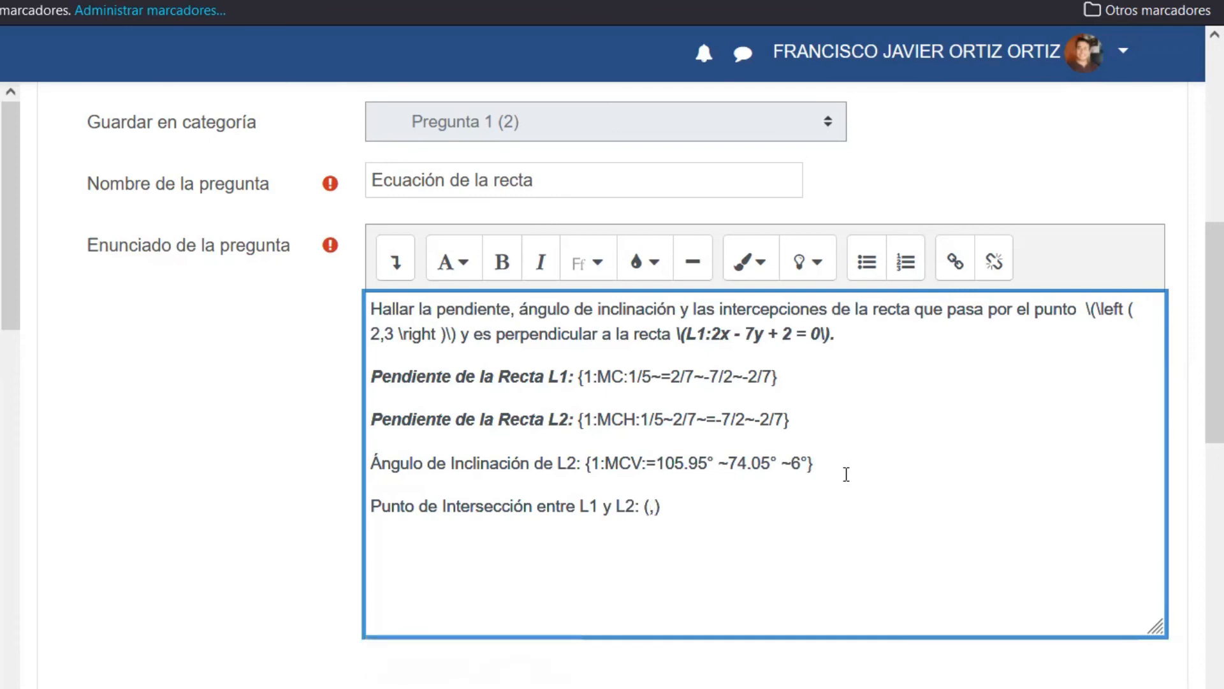
text({})
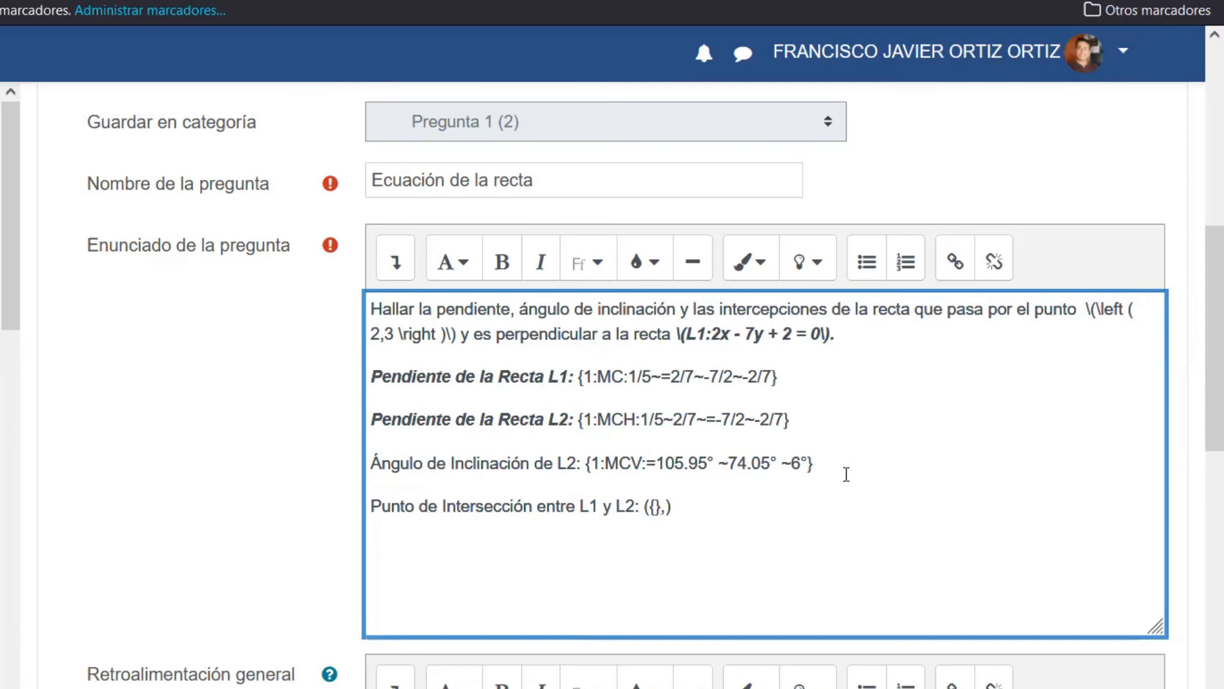
text(1)
text(:)
text(SA)
text(:)
text(=)
text(12/)
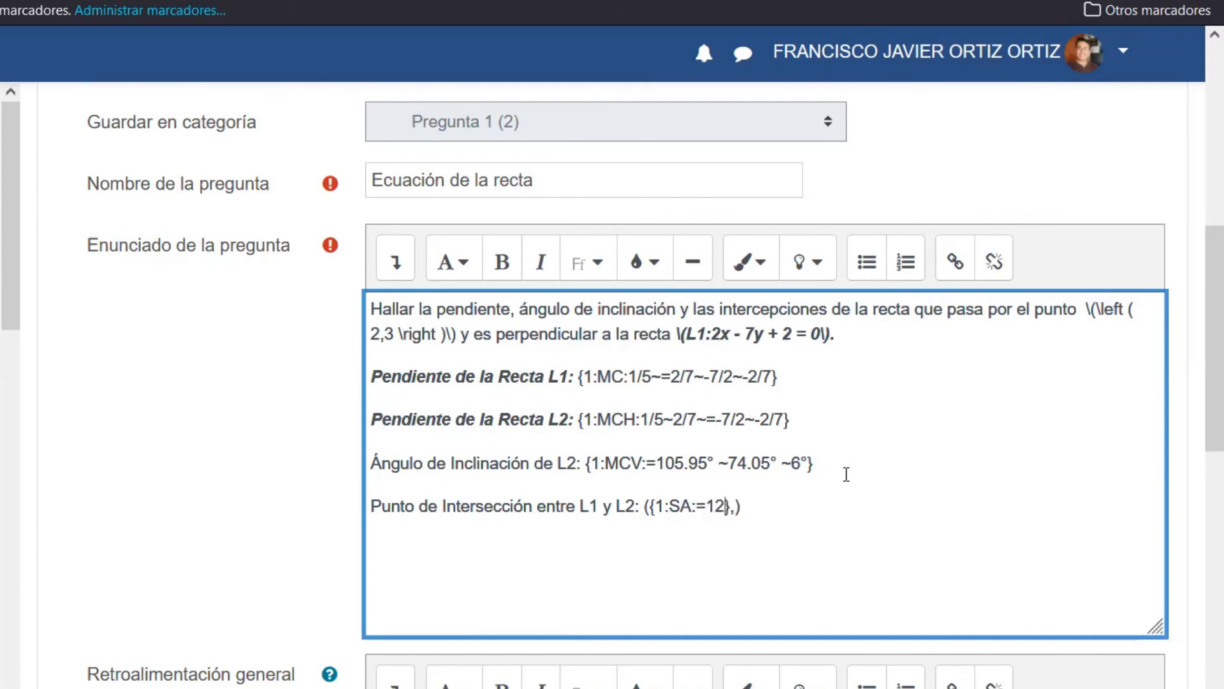
text(5)
- Insert the short-answer code {1:SA:=7/3} after the comma as the intersection point's second coordinate
key(shift+Right)
key(Right)
text({})
key(Left)
text(1:SA)
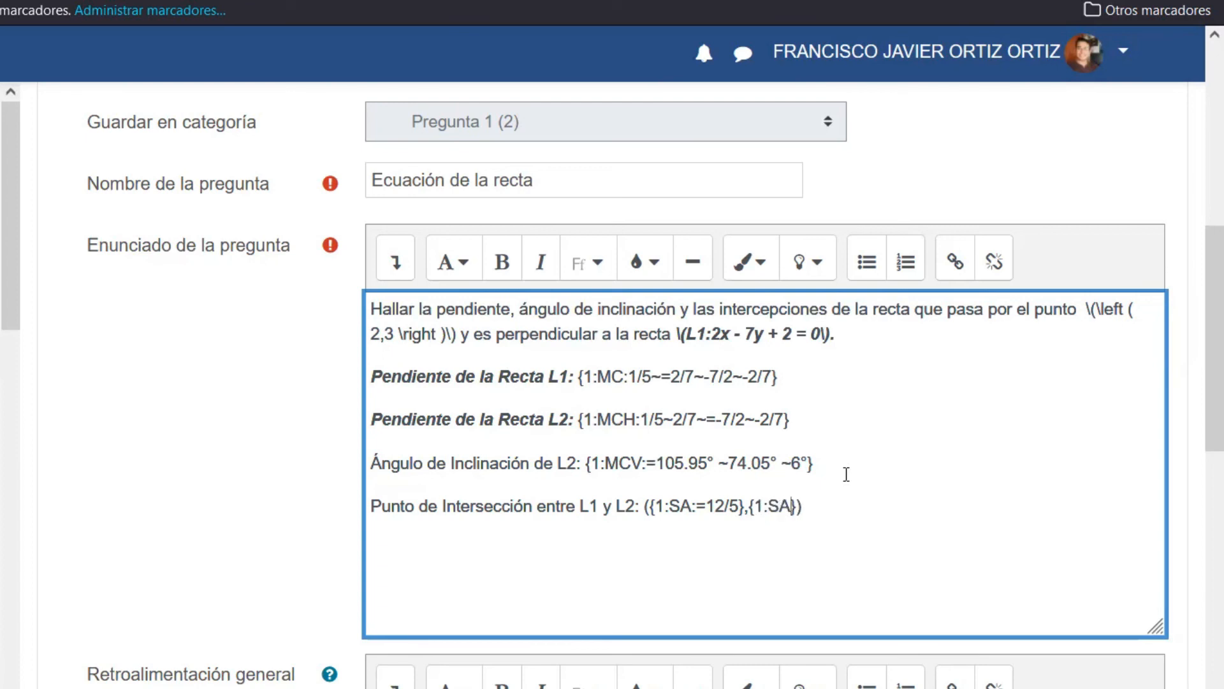
text(:=)
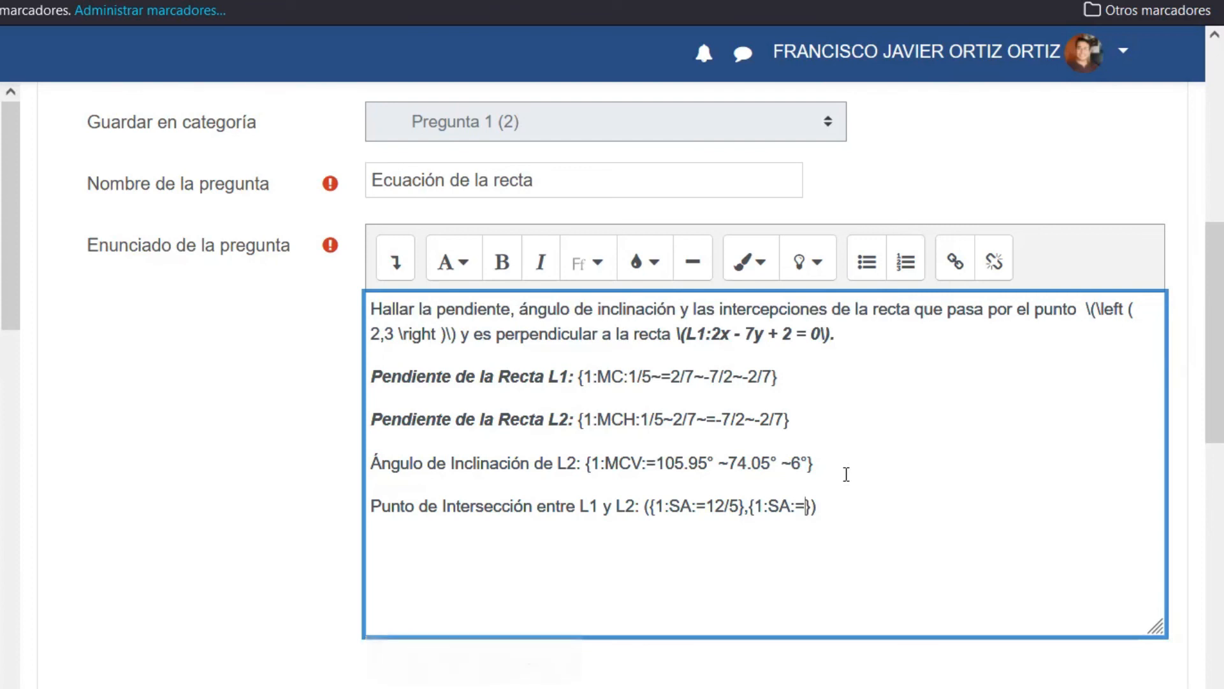
text(7/3)
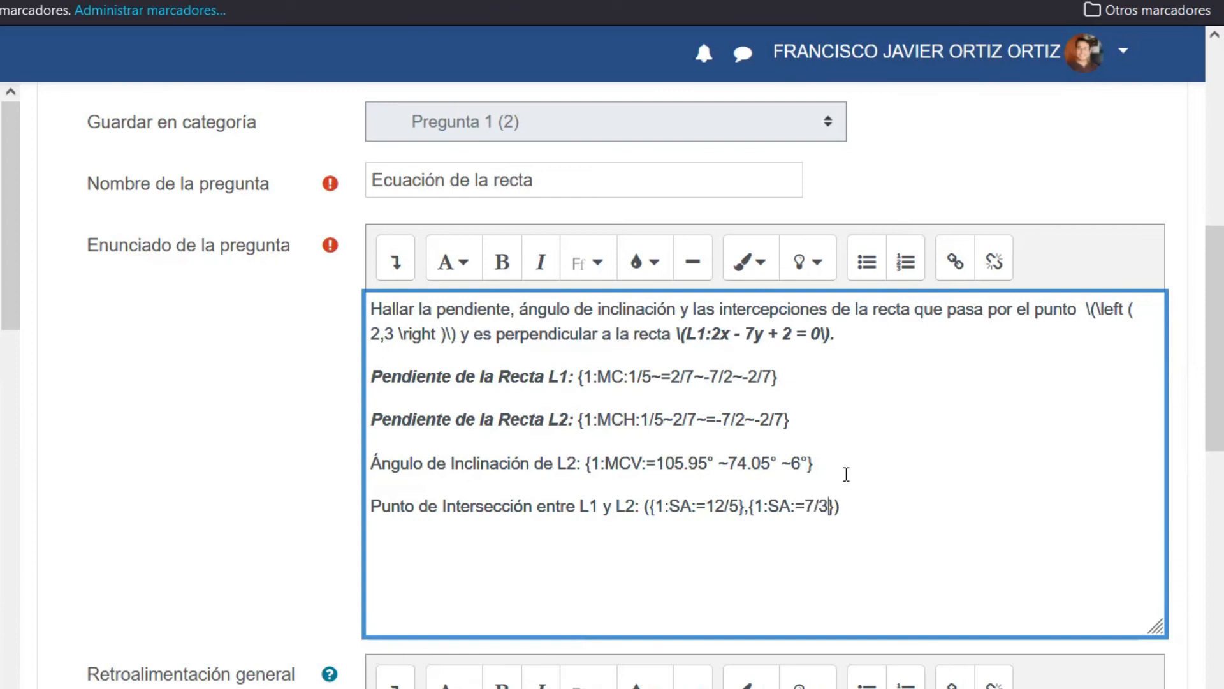
- Save the question while keeping it open for editing, and open its preview in a maximized window
click(871, 509)
drag(381, 376, 855, 504)
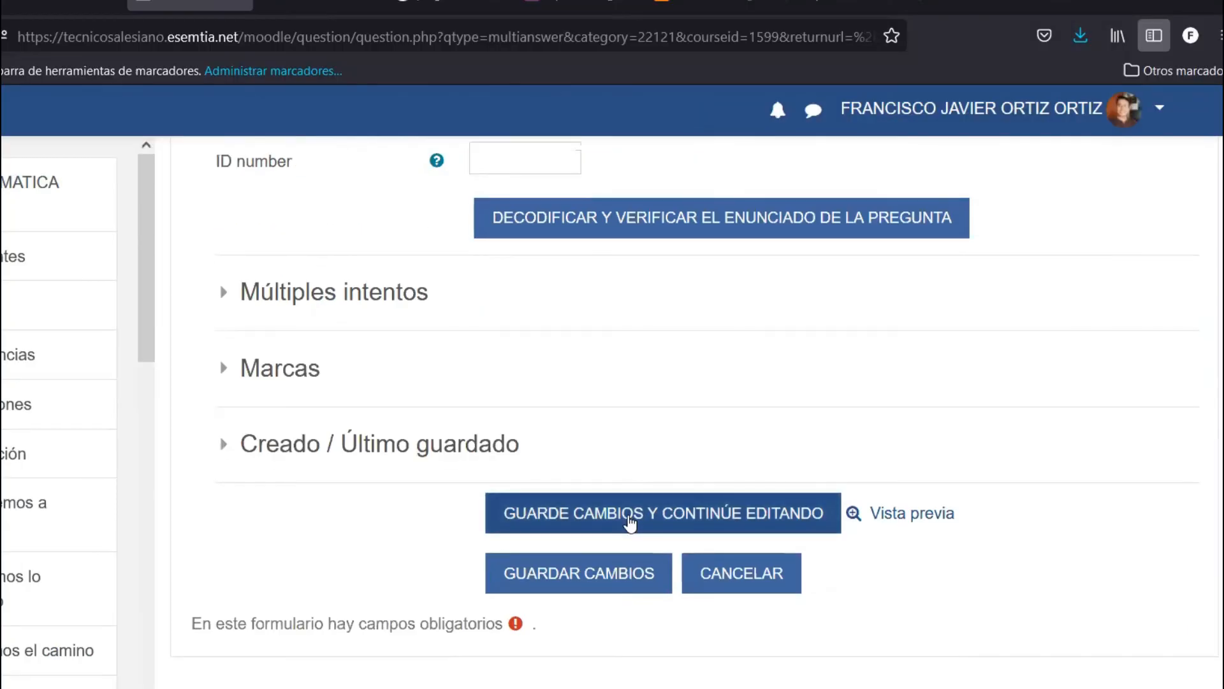
click(630, 520)
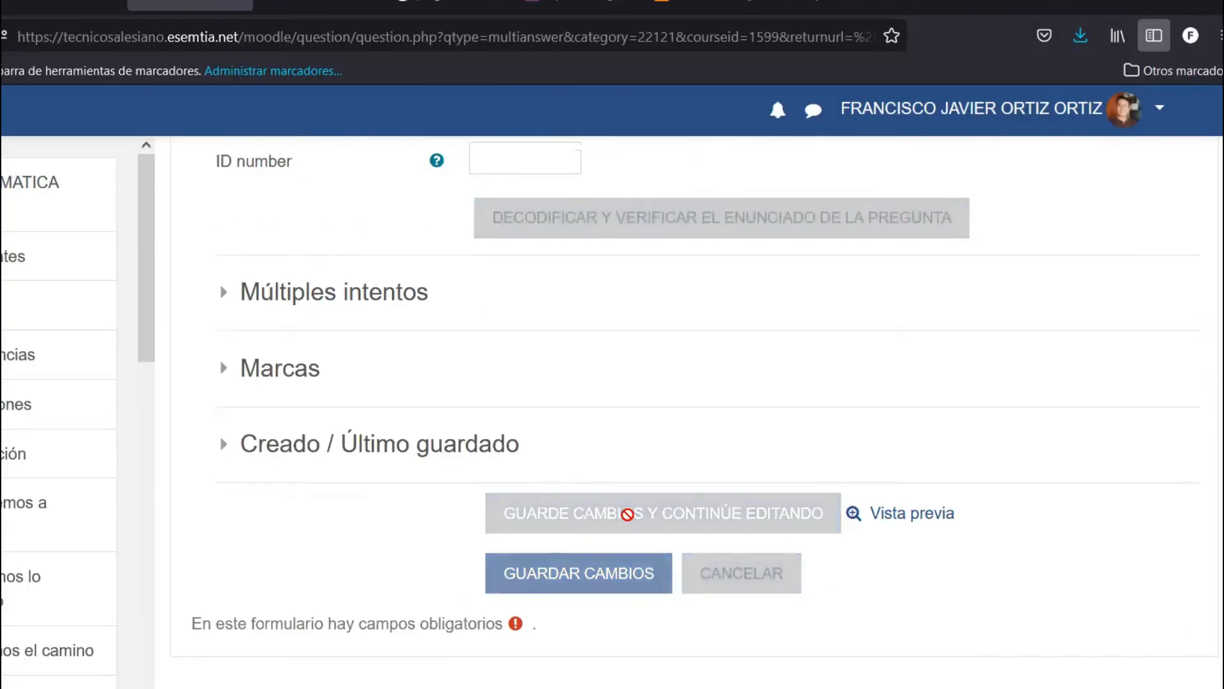
scroll(631, 514, down, 15)
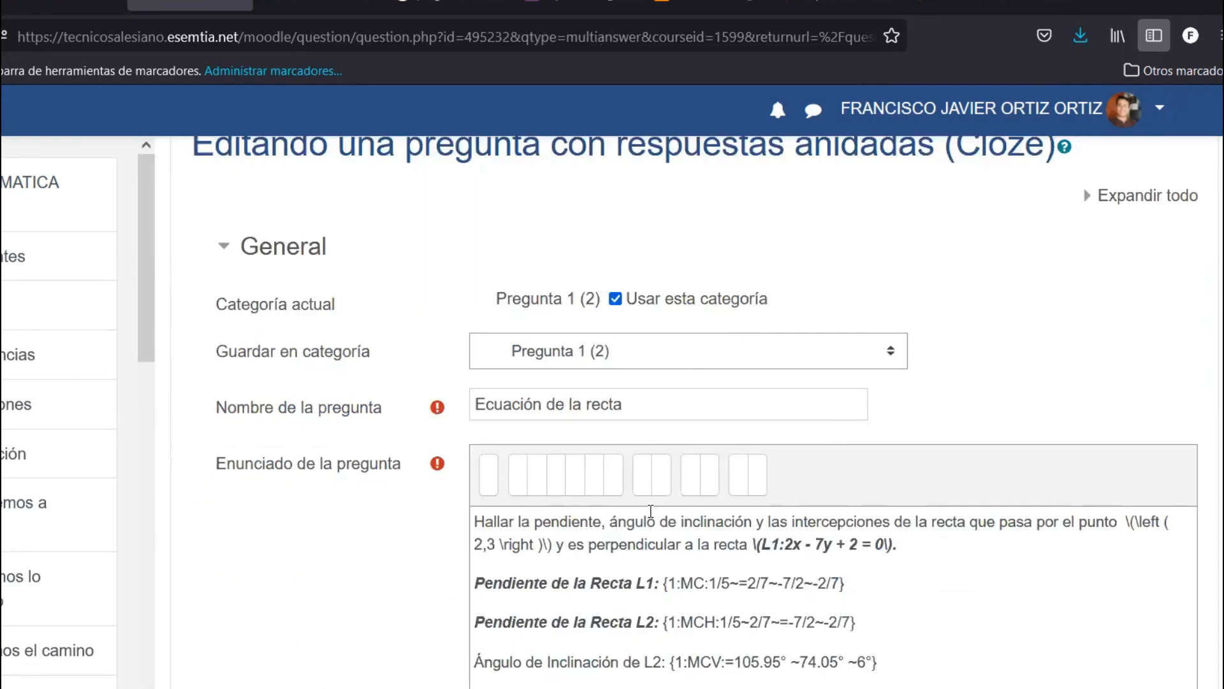
scroll(651, 511, down, 5)
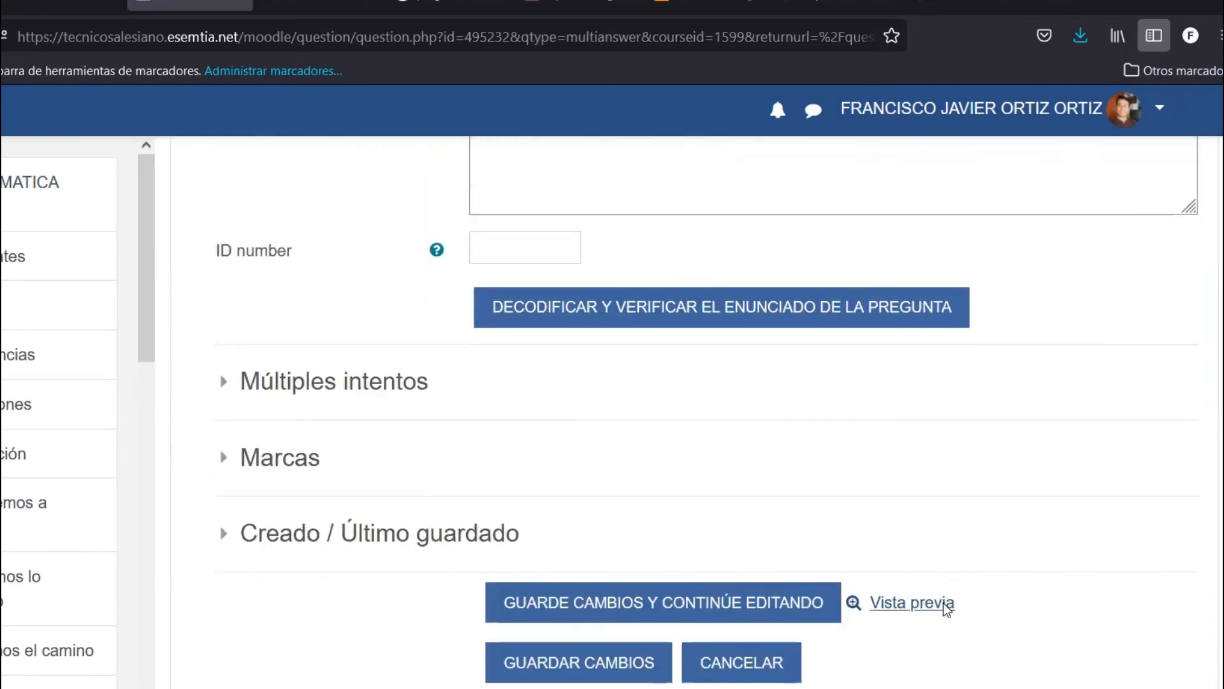
click(947, 604)
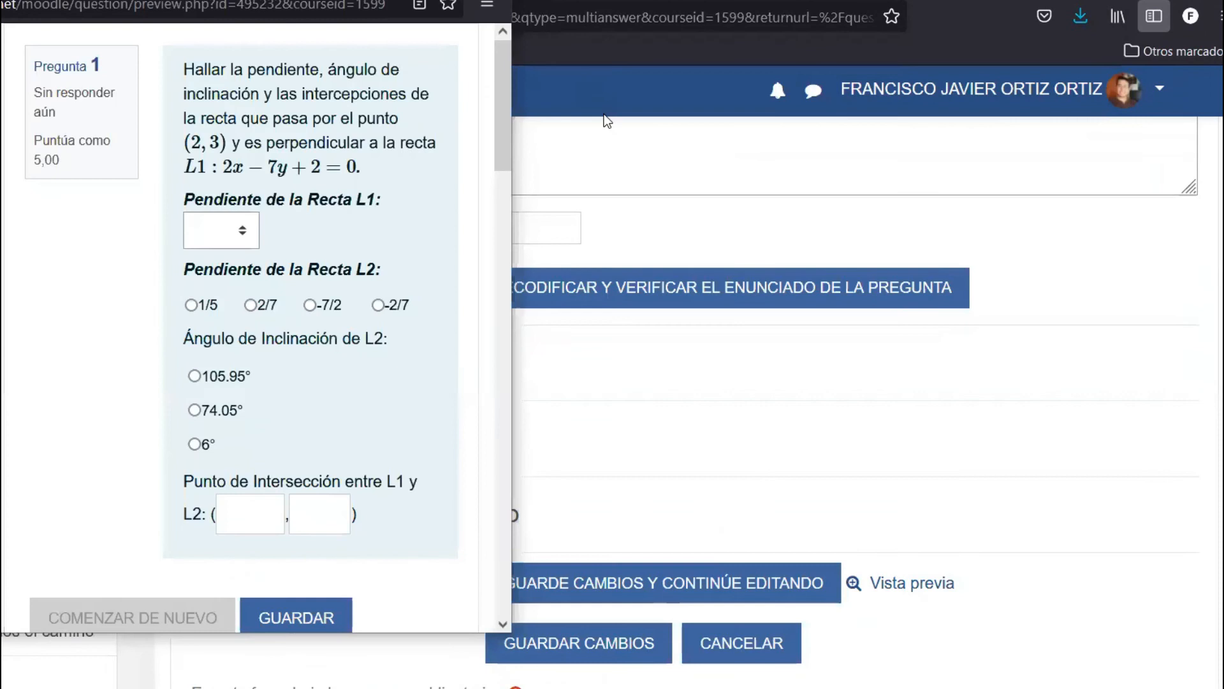
key(super+Up)
- Inspect the previewed L1 slope's answer choices and the two answer boxes for the intersection point
drag(177, 64, 187, 127)
click(363, 100)
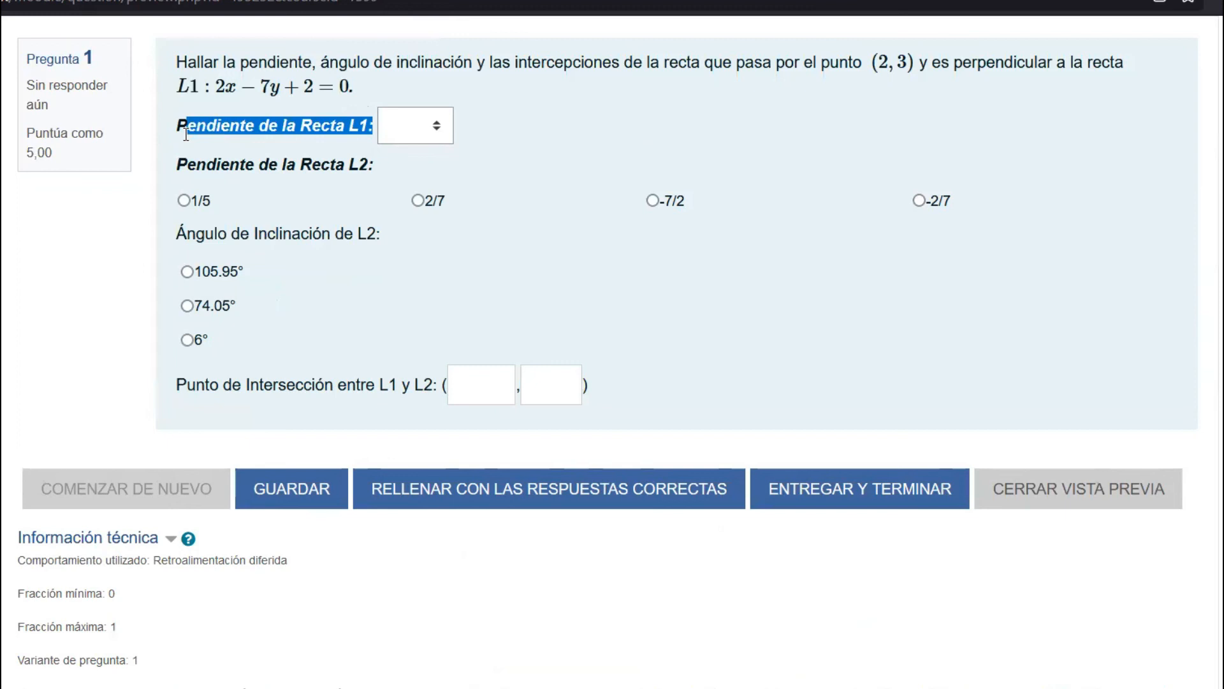
click(438, 128)
click(506, 139)
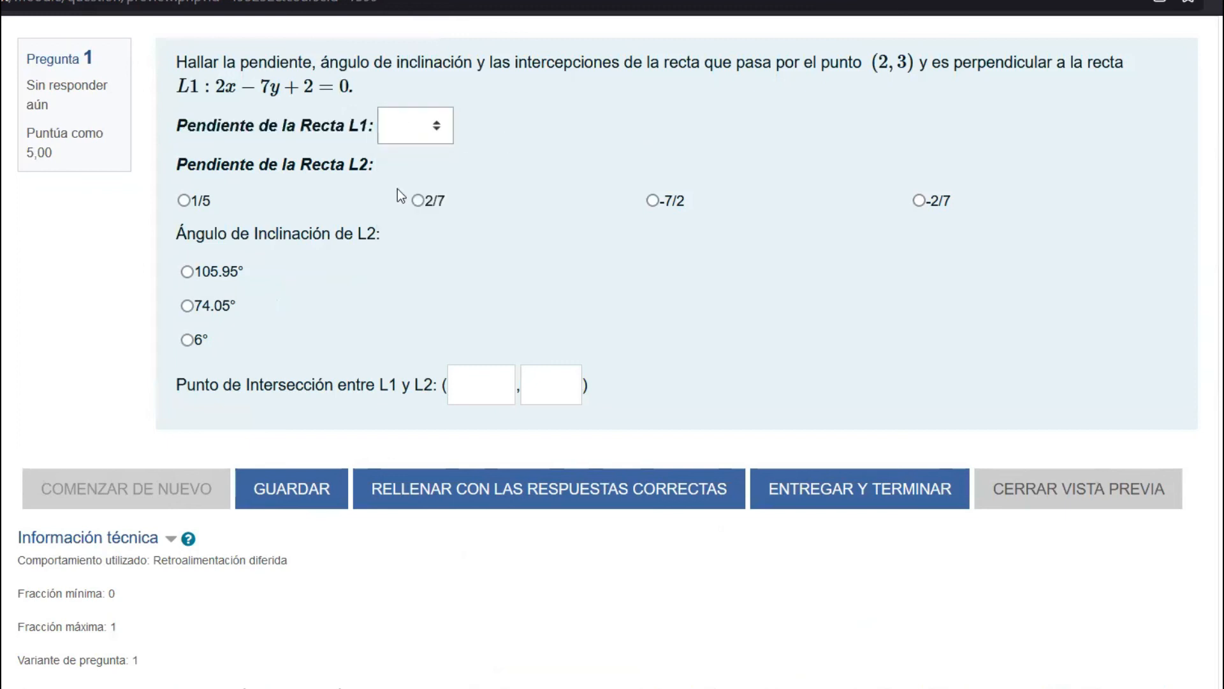
click(425, 125)
click(443, 126)
click(441, 126)
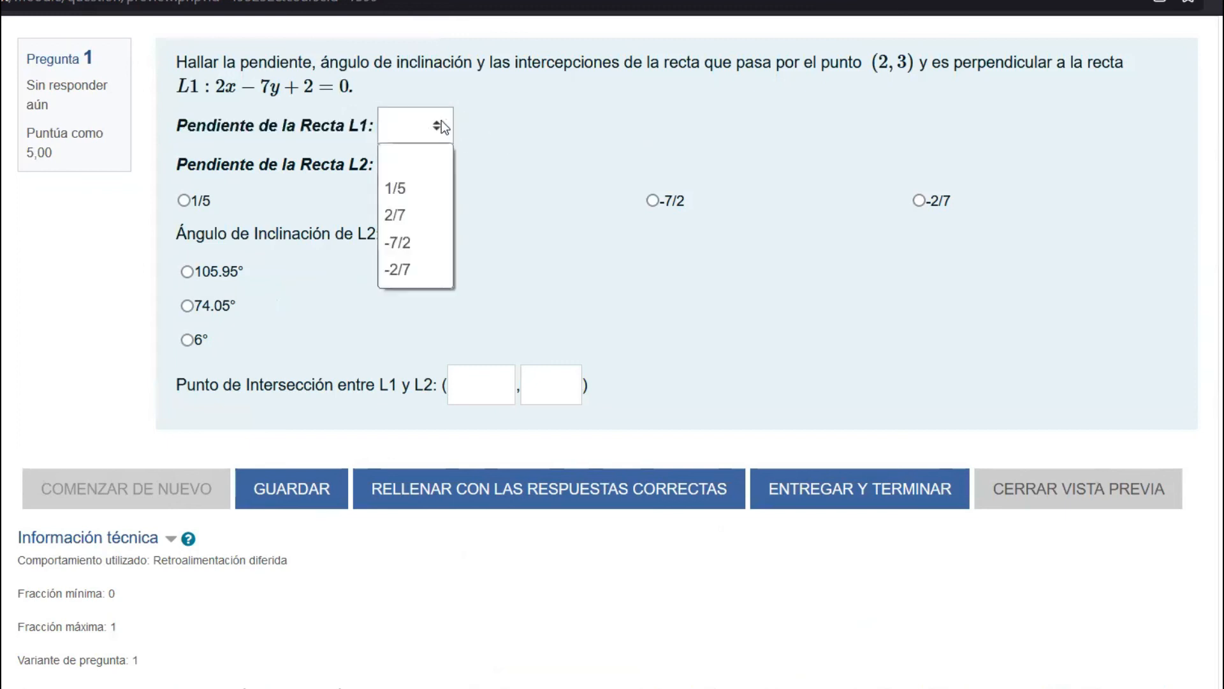
click(329, 208)
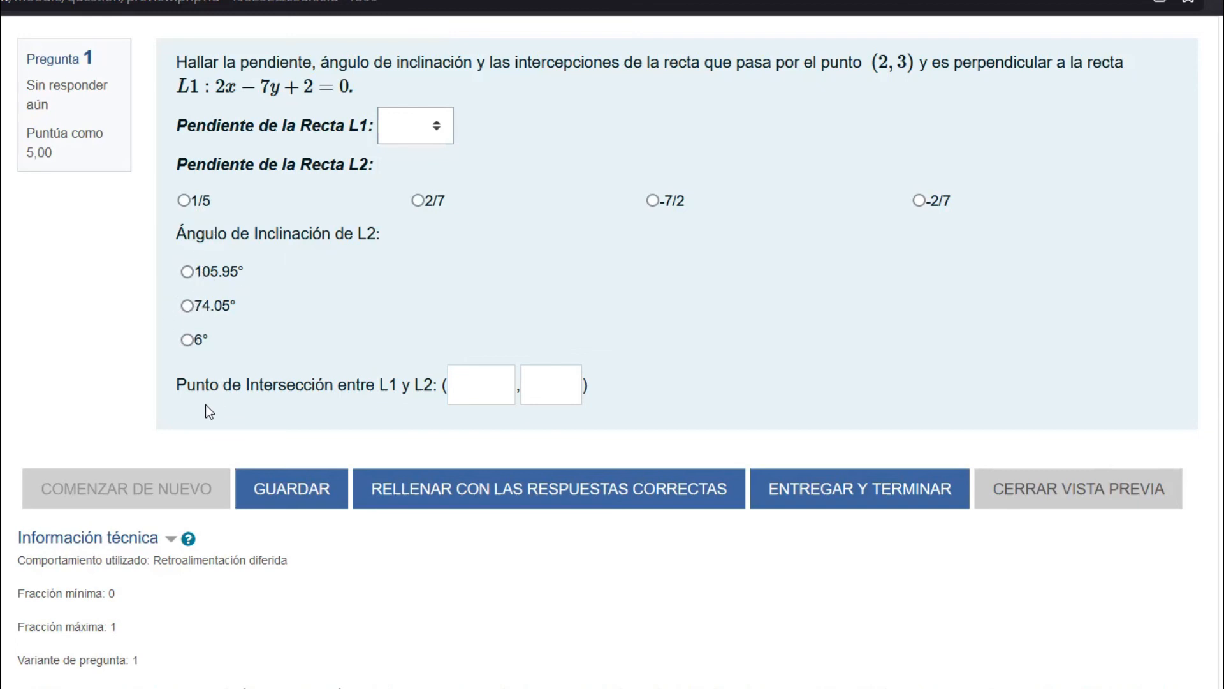
drag(177, 385, 393, 390)
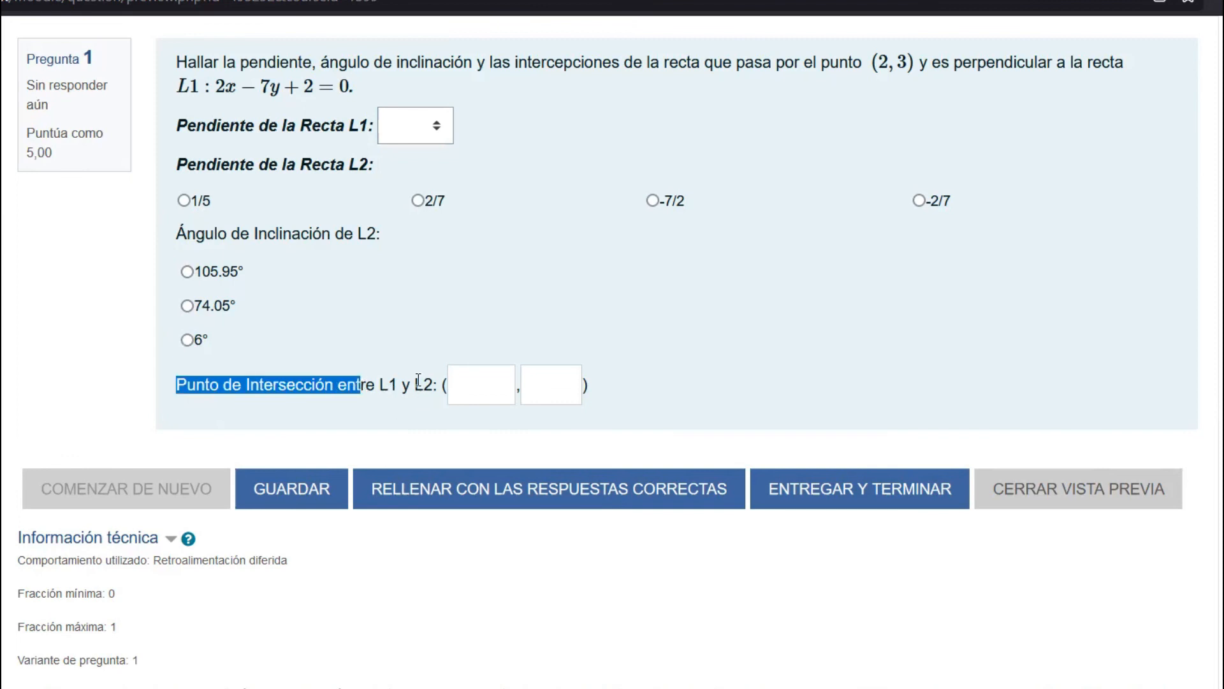
click(470, 383)
click(546, 384)
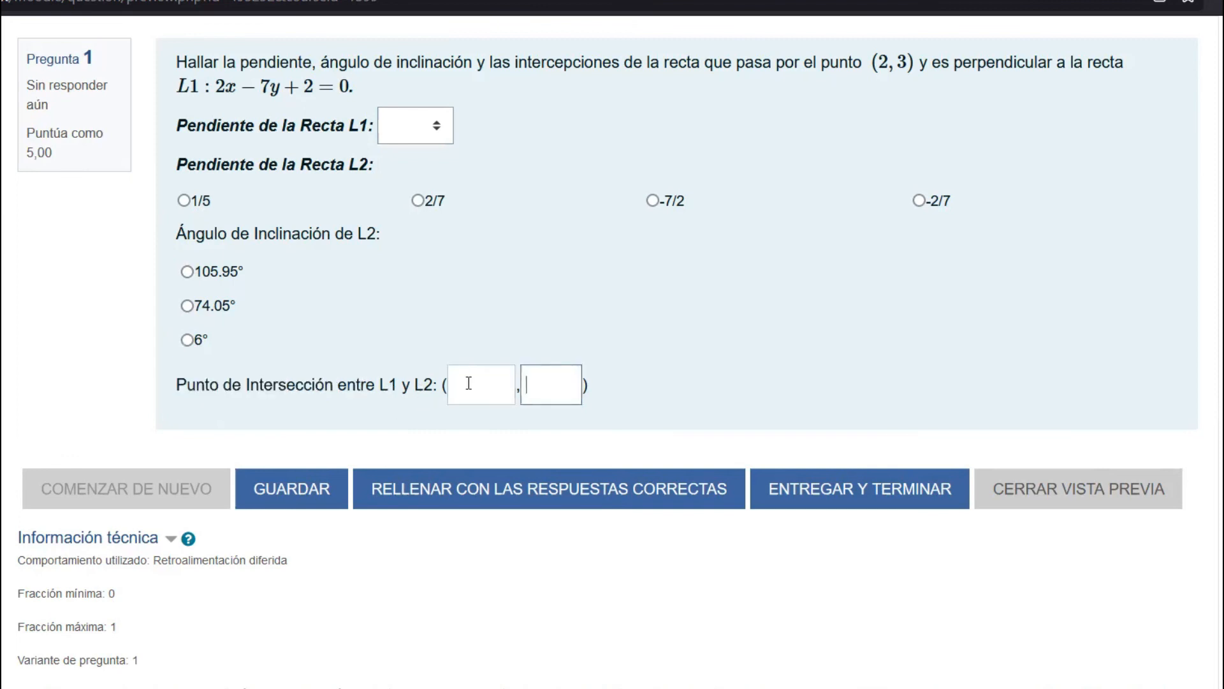
- Fill the preview with the correct answers and check the marks for the L1 slope and the whole question
click(549, 489)
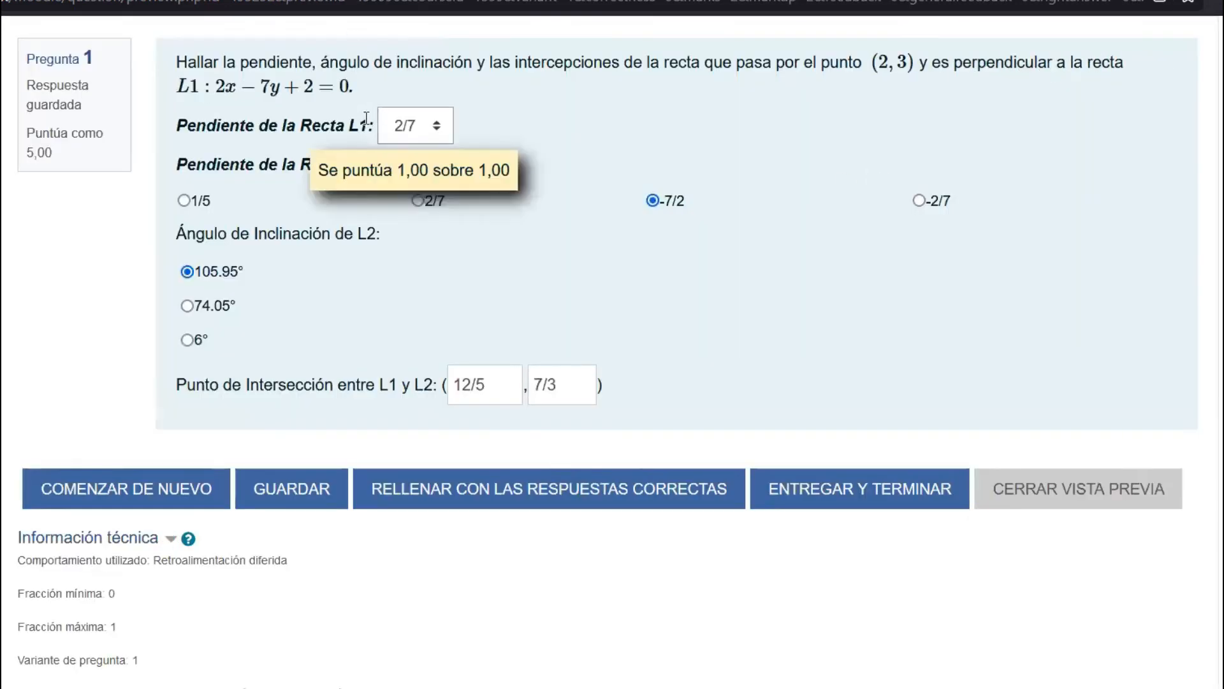
mouse_move(404, 130)
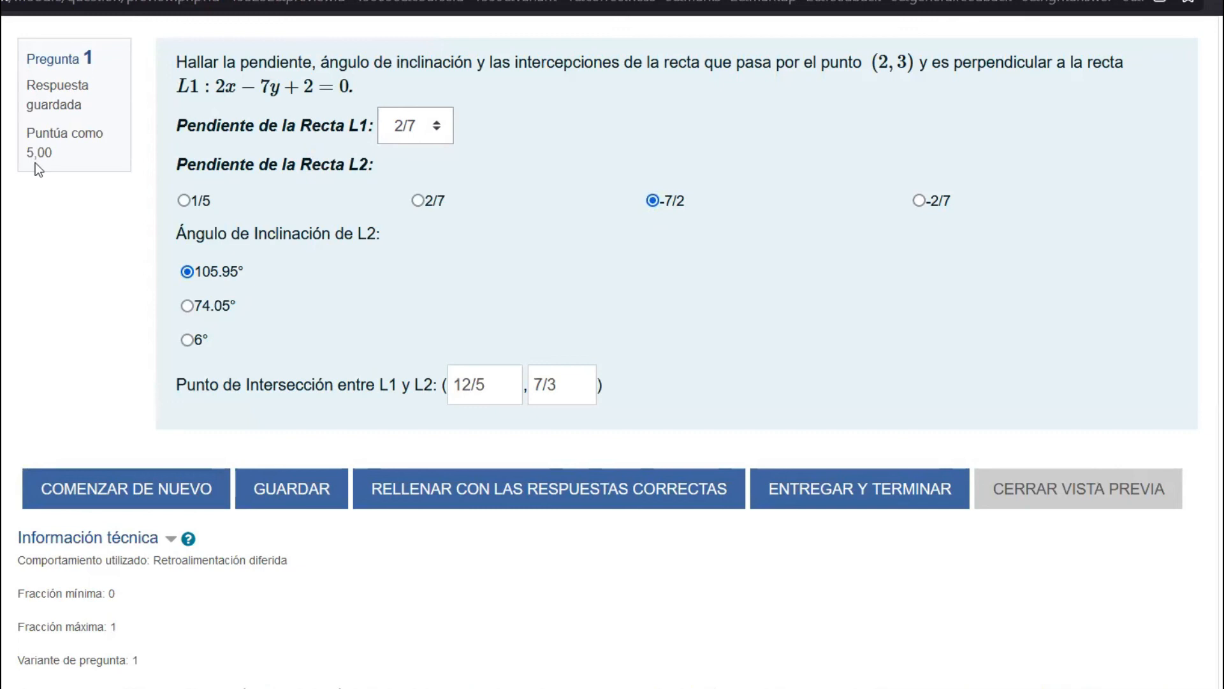
drag(50, 152, 33, 159)
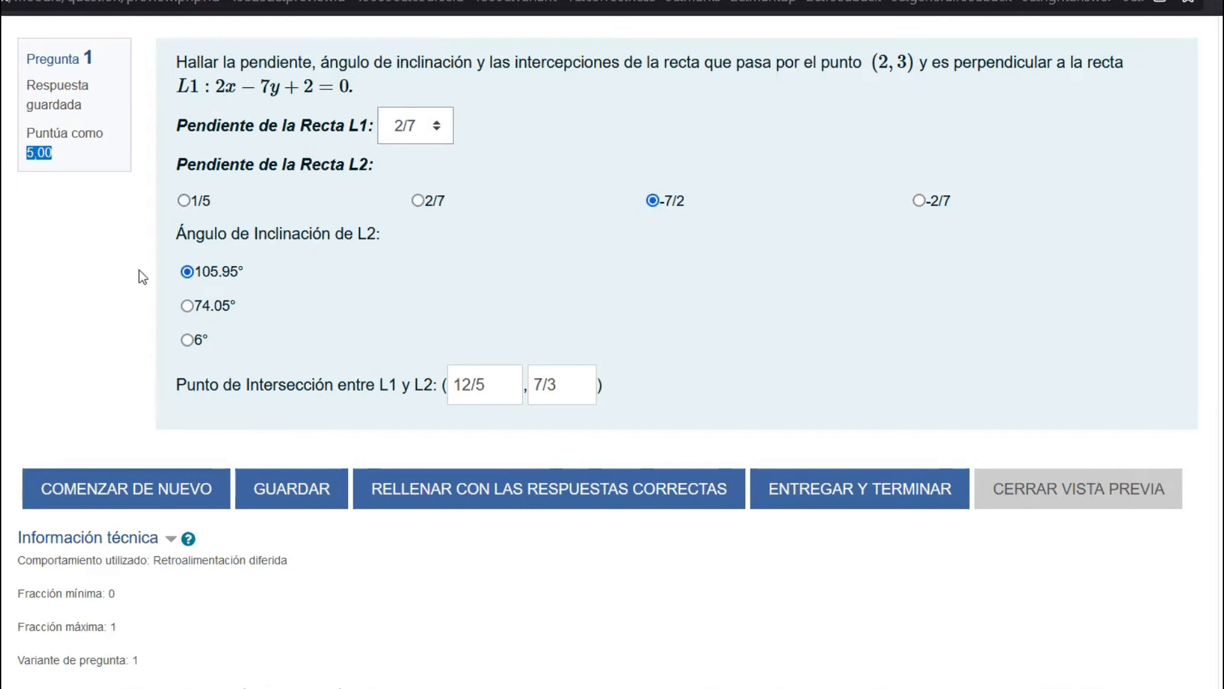